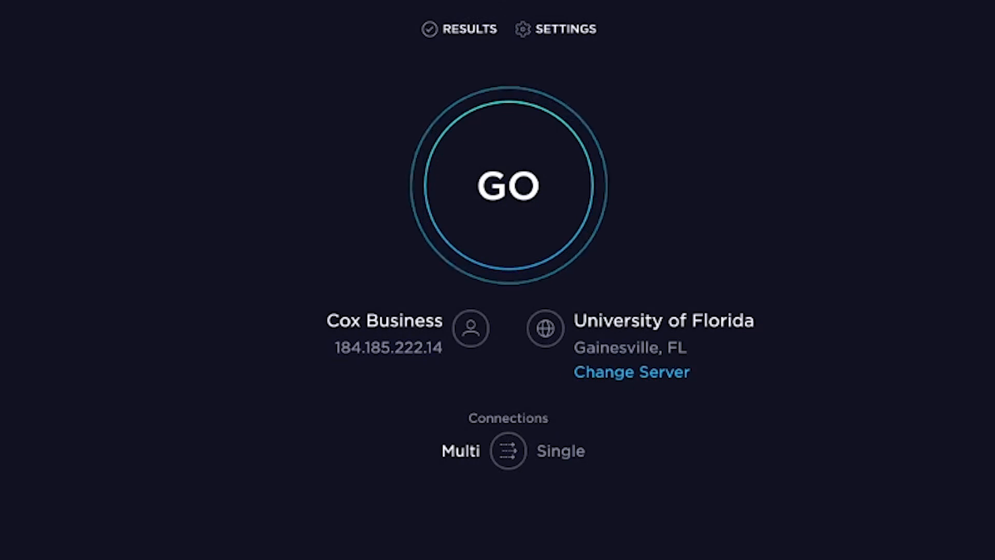
Run internet speed tests with Speedtest and with the Google search page's built-in test
left_click(516, 210)
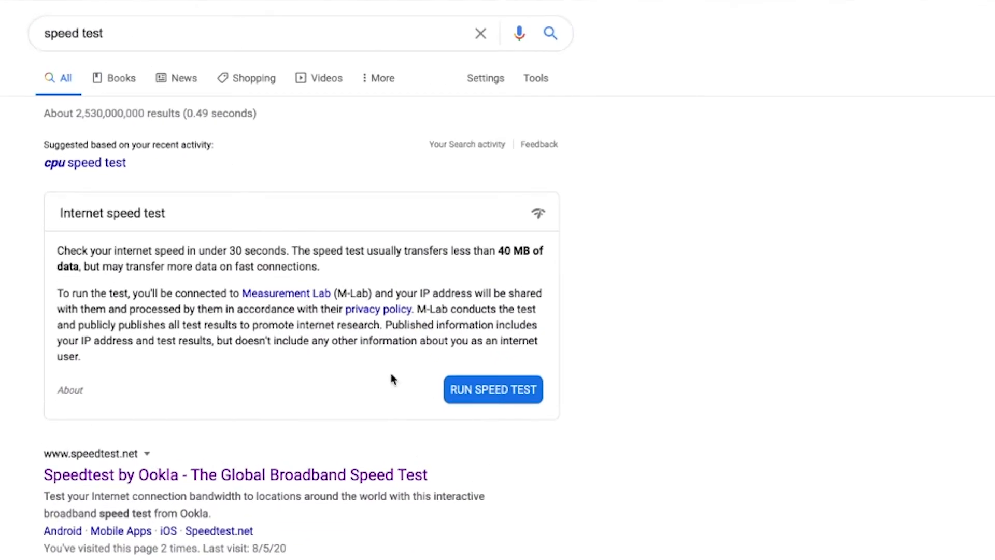
left_click(498, 397)
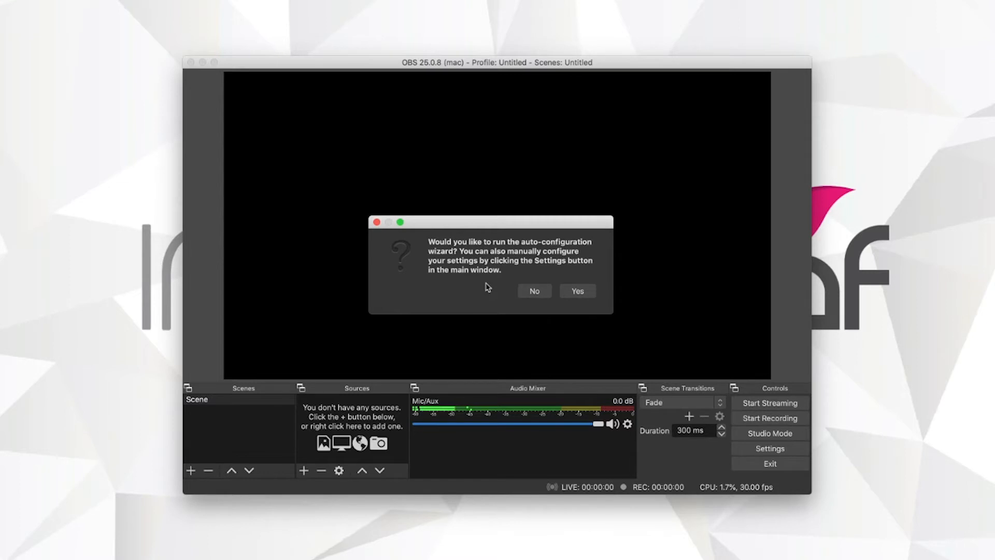
Switch to OBS and launch the Auto-Configuration Wizard
left_click(576, 294)
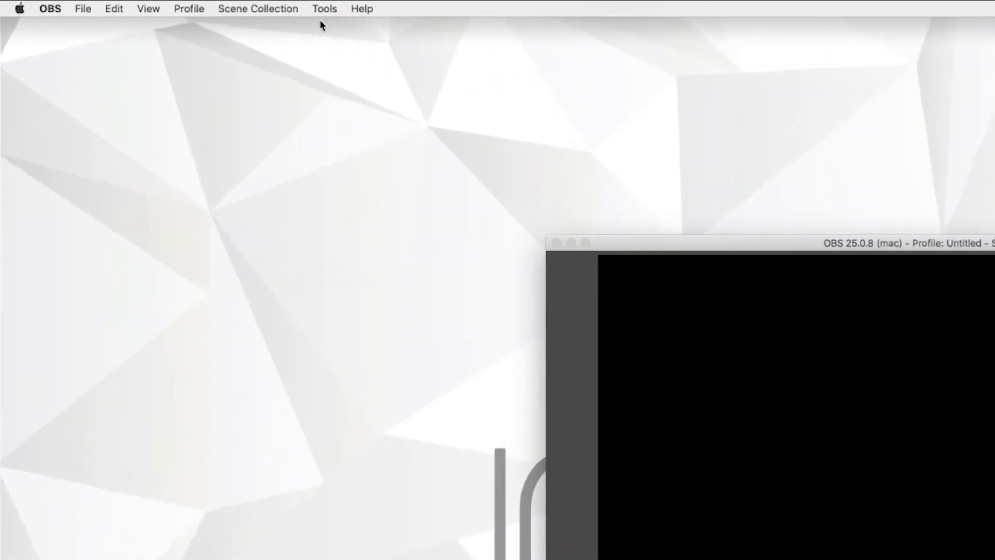
left_click(172, 5)
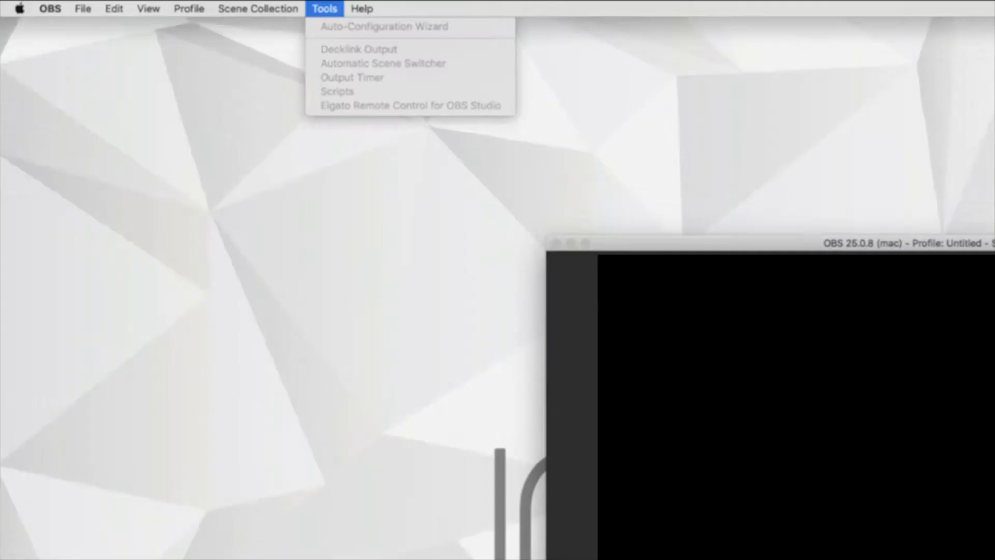
left_click(383, 27)
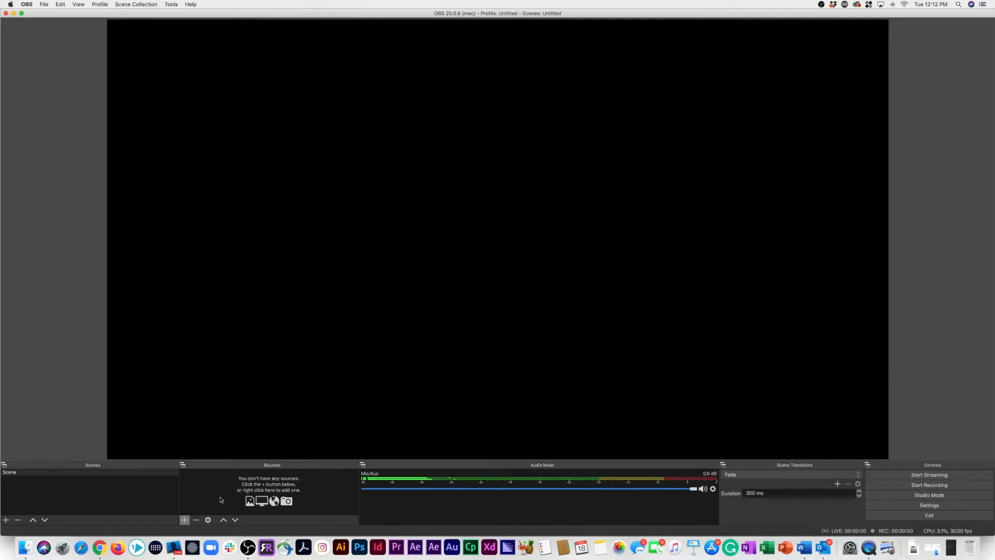
Add a new Video Capture Device source to the scene, keeping the default name and making it visible
left_click(184, 521)
left_click(341, 491)
right_click(198, 492)
mouse_move(217, 435)
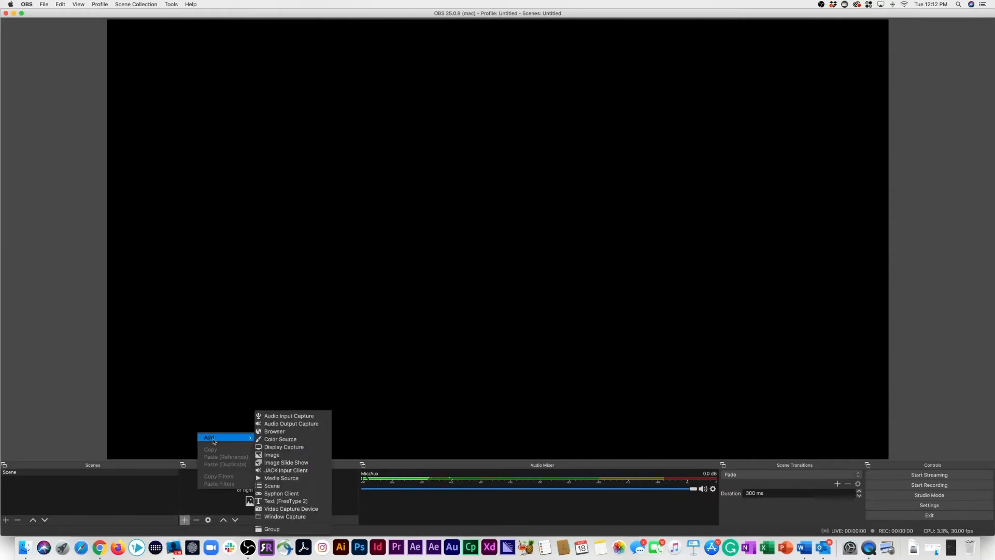
left_click(281, 509)
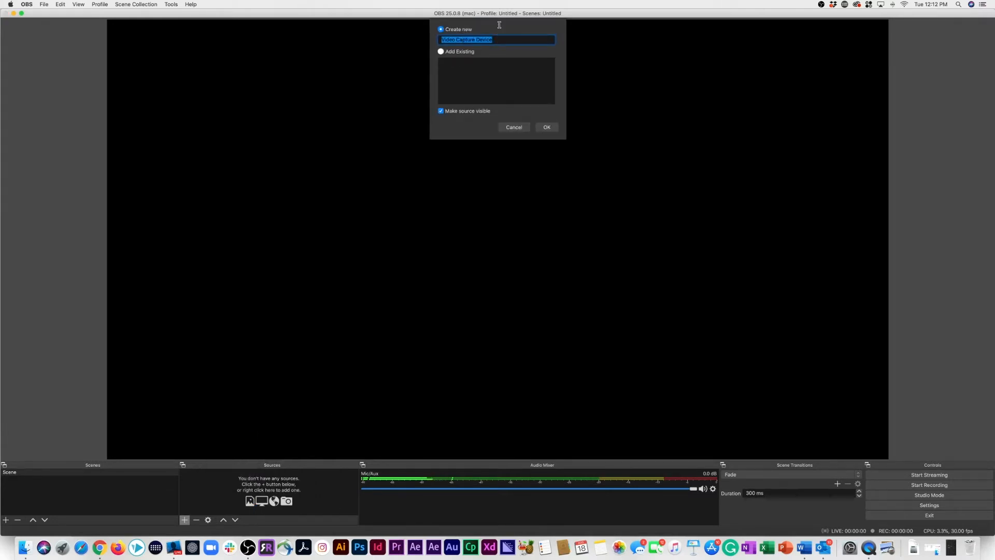
left_click(546, 128)
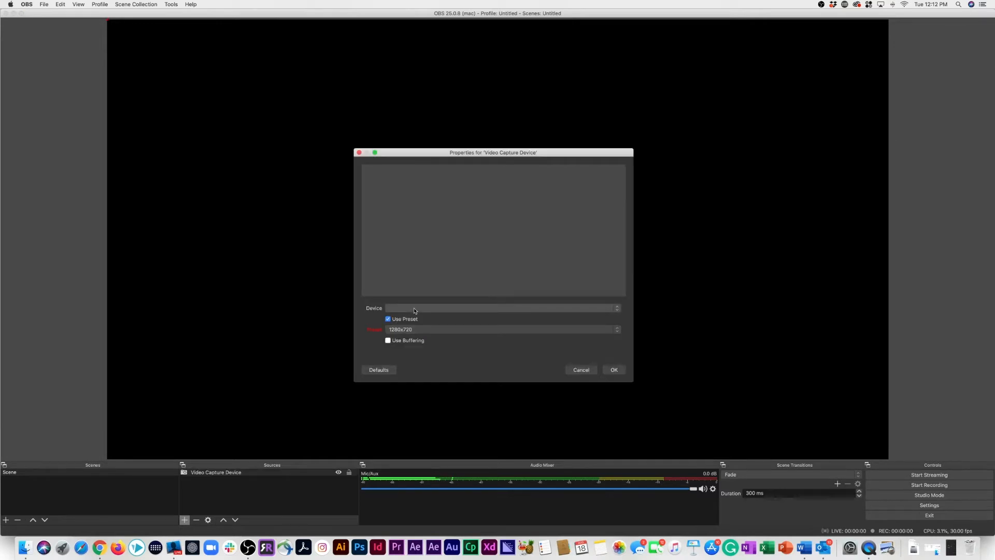
Set the capture source's device to Cam Link 4K with the 1280x720 preset and accept the properties
left_click(414, 308)
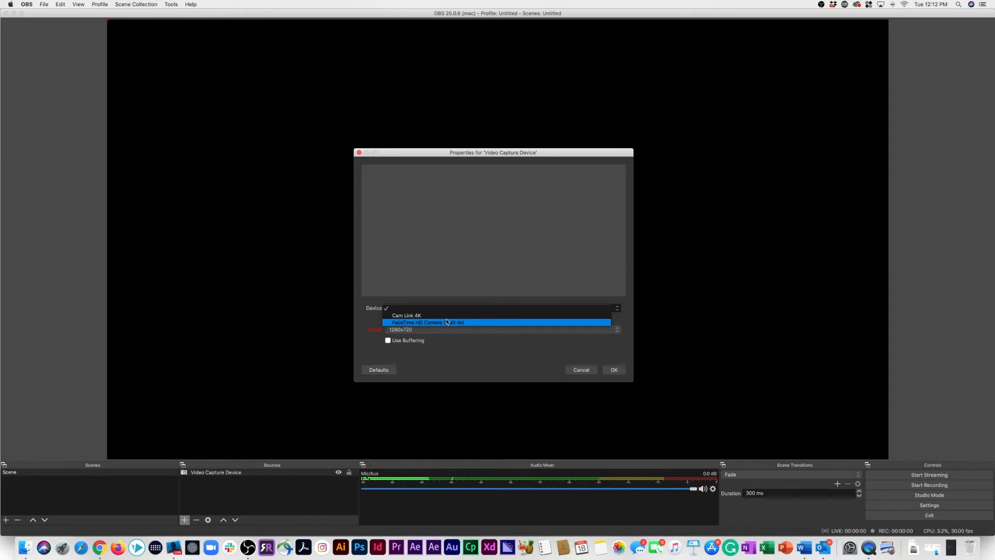
left_click(419, 316)
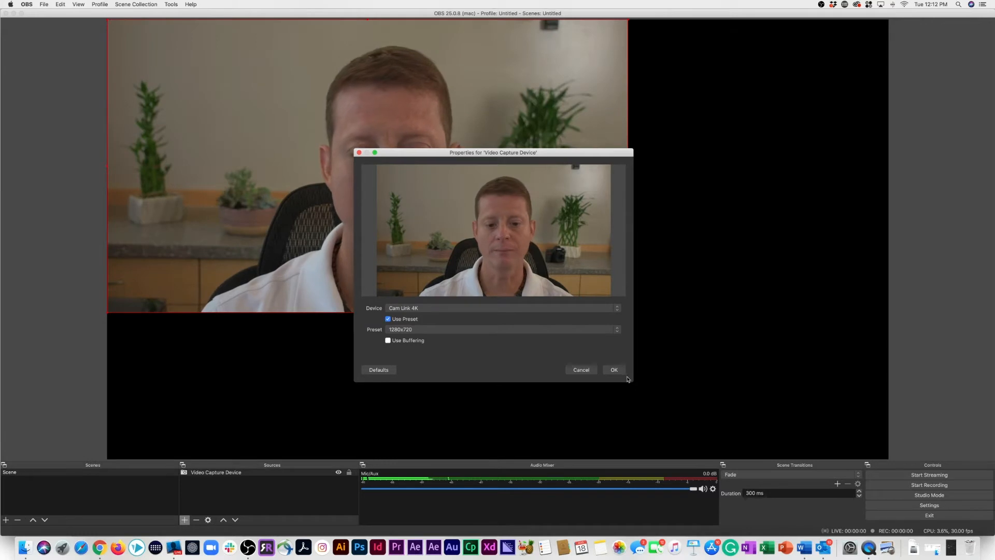
left_click(426, 330)
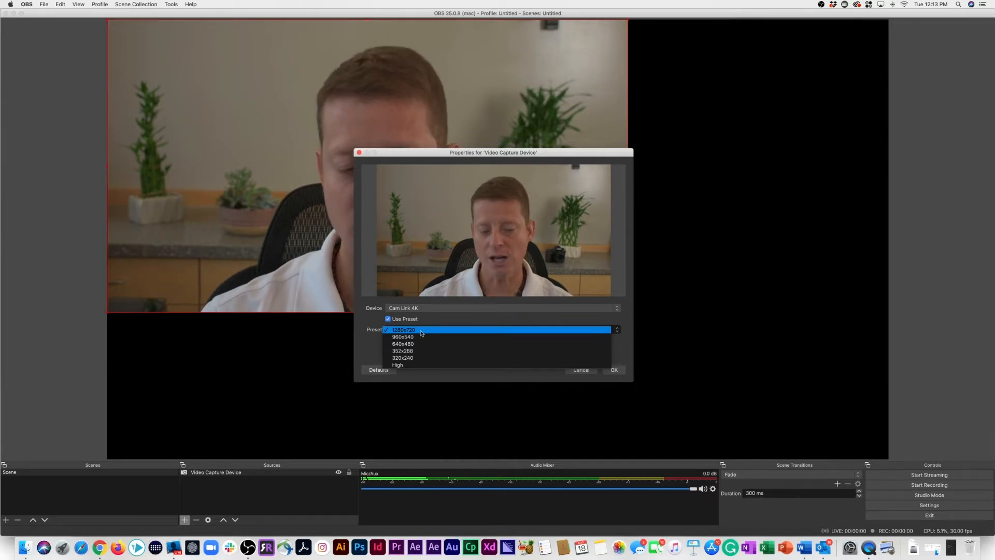
left_click(417, 330)
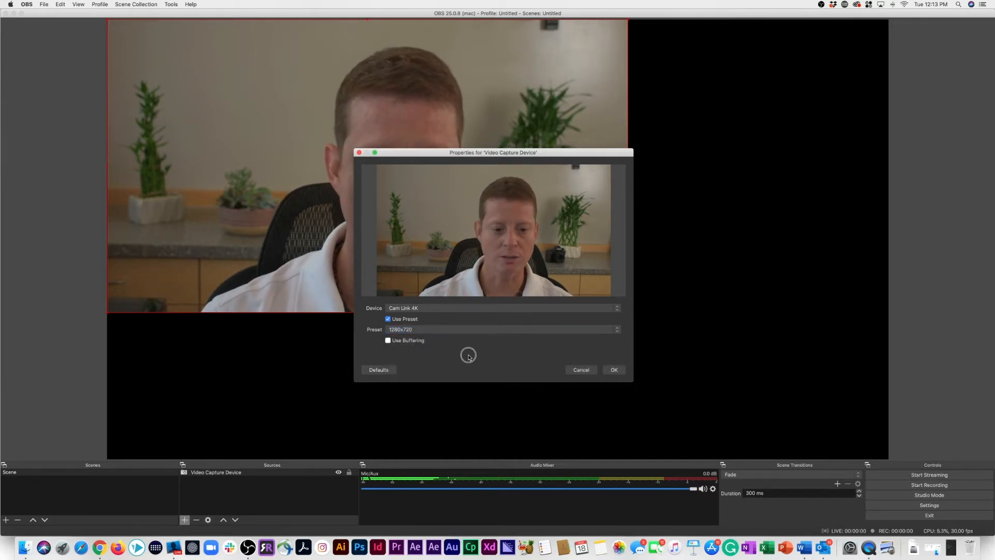
left_click(614, 369)
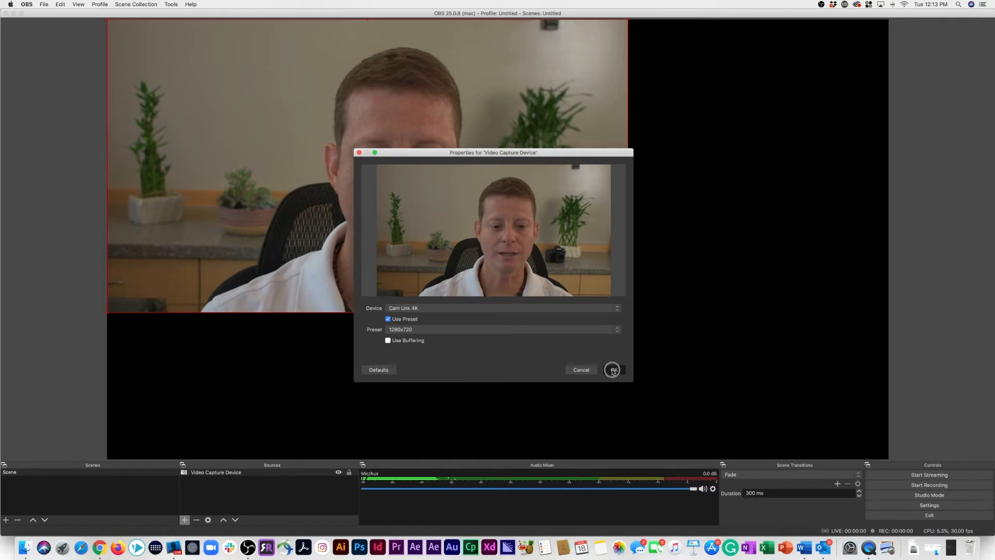
key("super+d")
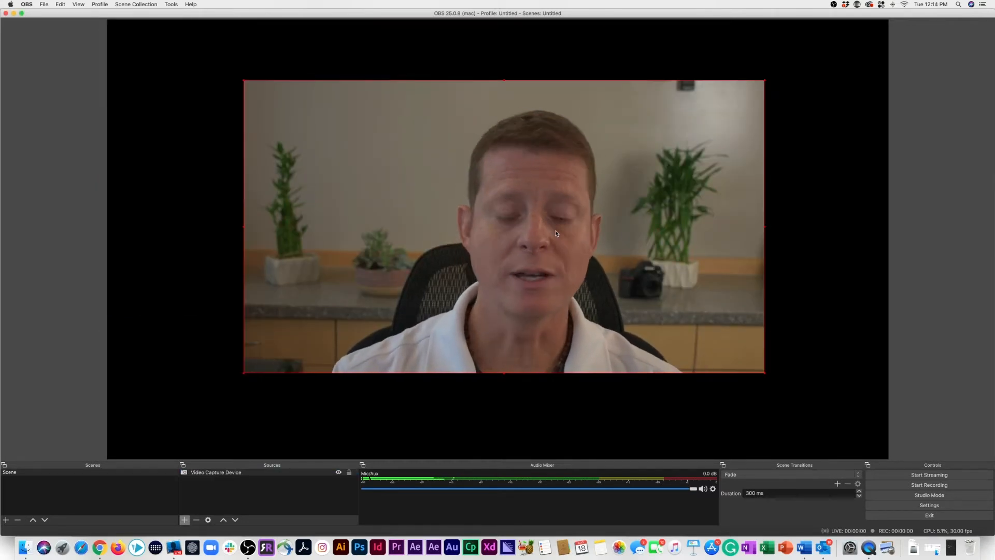
Shrink and enlarge the camera source on the canvas and place it near the centre
left_click_drag(765, 373, 487, 189)
left_click_drag(451, 153, 599, 258)
left_click_drag(619, 318, 768, 406)
left_click_drag(678, 326, 611, 273)
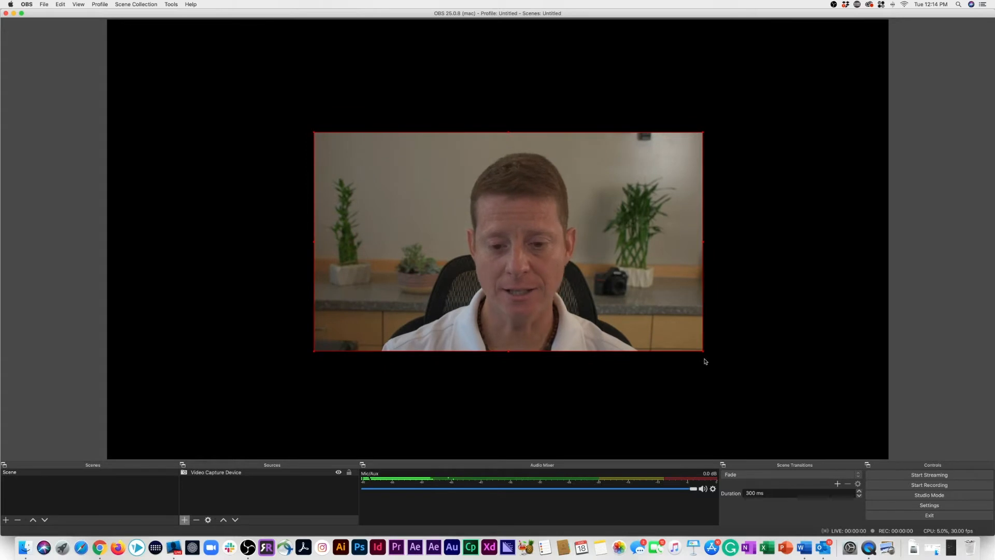
left_click_drag(703, 354, 745, 387)
left_click_drag(663, 307, 625, 271)
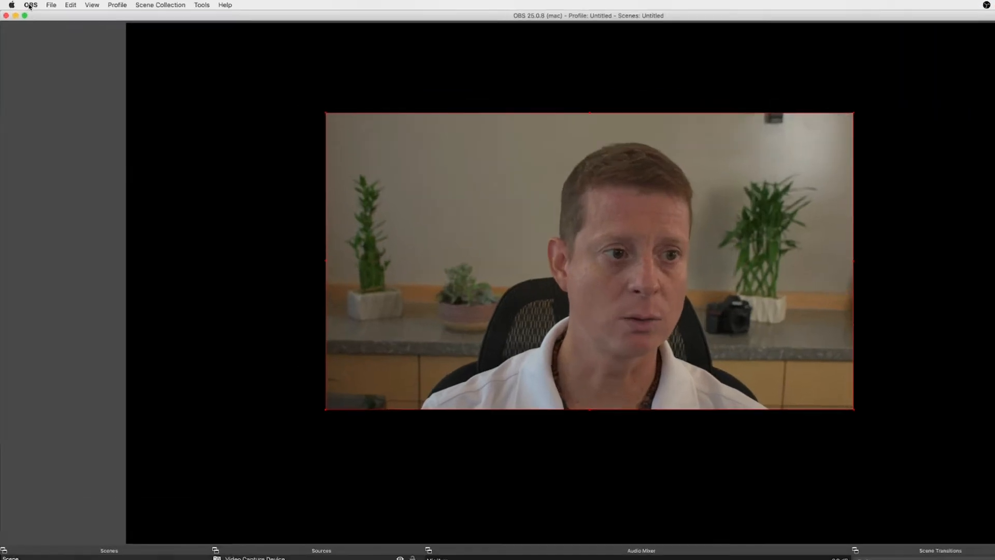
Open the OBS preferences and examine the General settings and the language choices
left_click(25, 5)
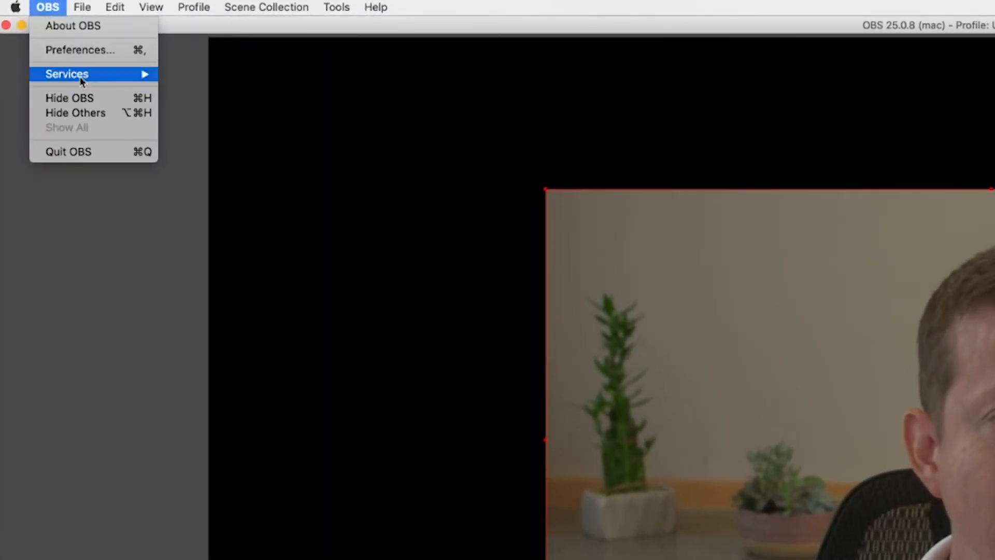
left_click(78, 51)
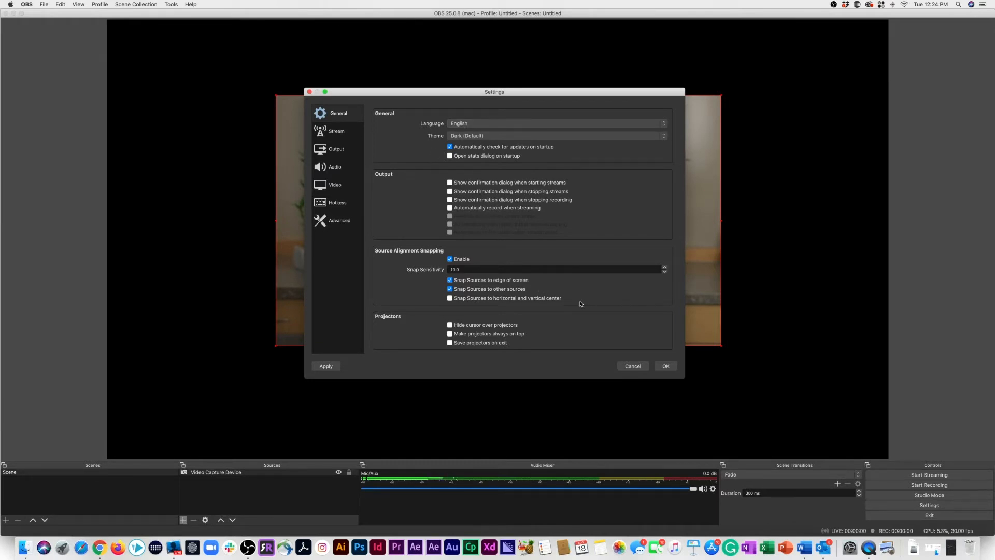
scroll(581, 304, "down", 10)
scroll(582, 304, "down", 1)
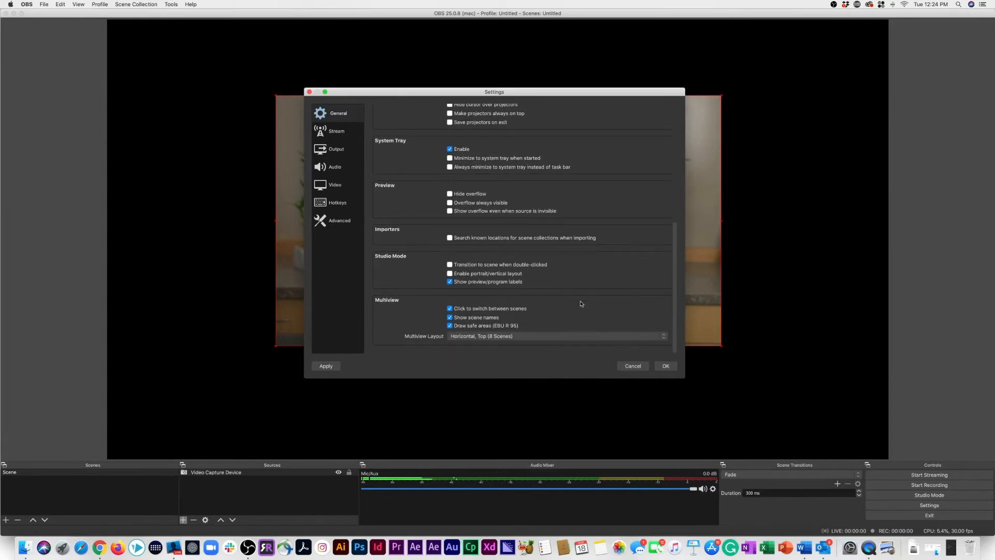
scroll(581, 304, "up", 15)
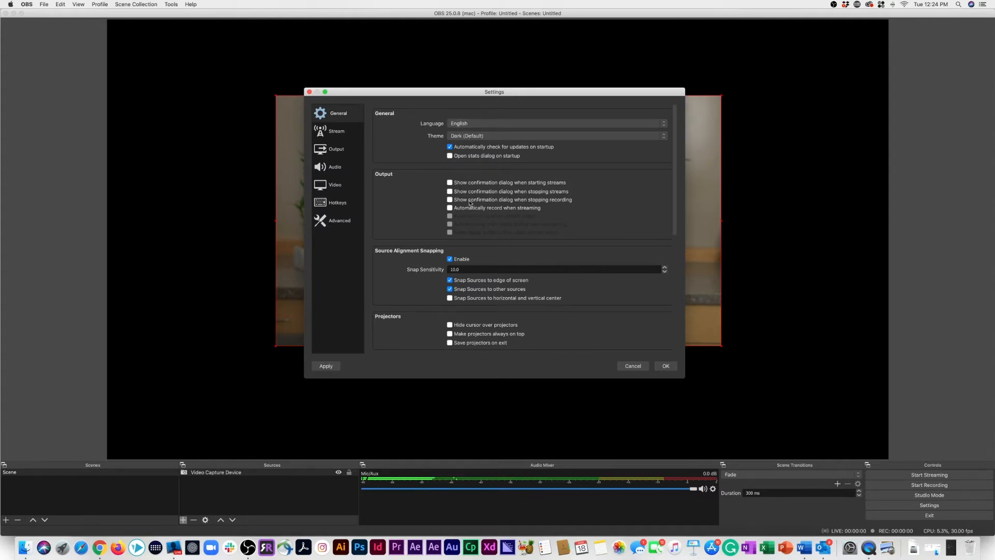
left_click(466, 125)
left_click(497, 124)
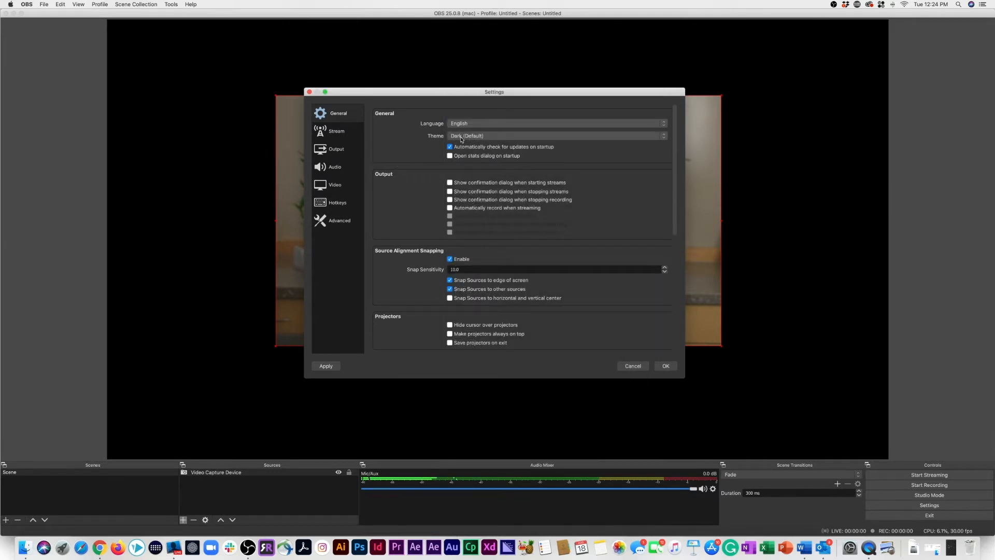
Try the Rachni theme and switch the theme back to Dark (Default)
left_click(467, 137)
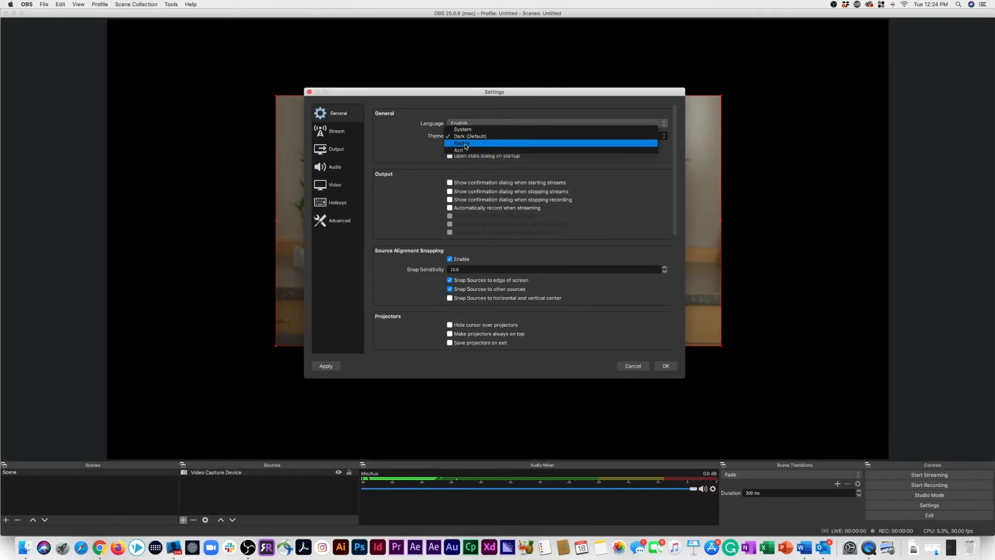
left_click(465, 144)
left_click(462, 144)
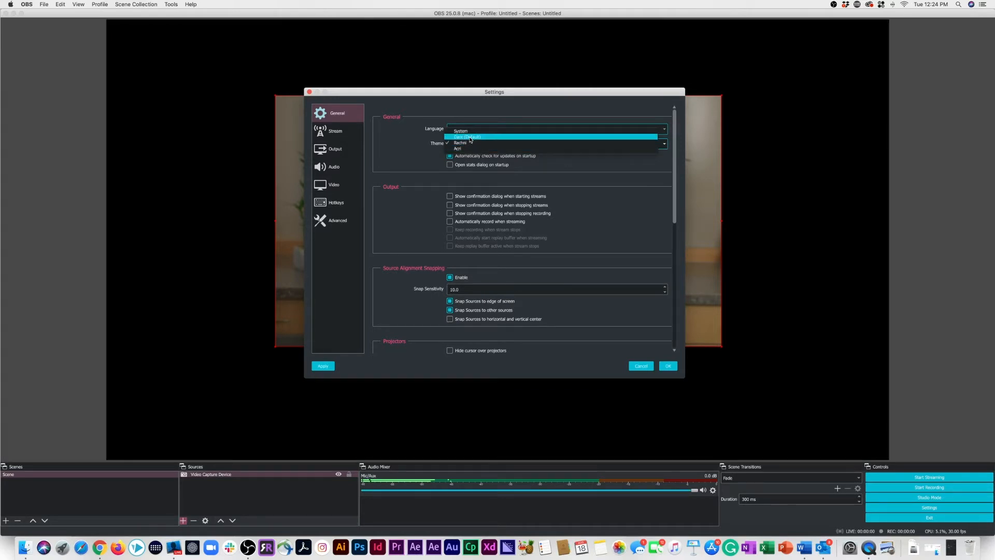
left_click(470, 138)
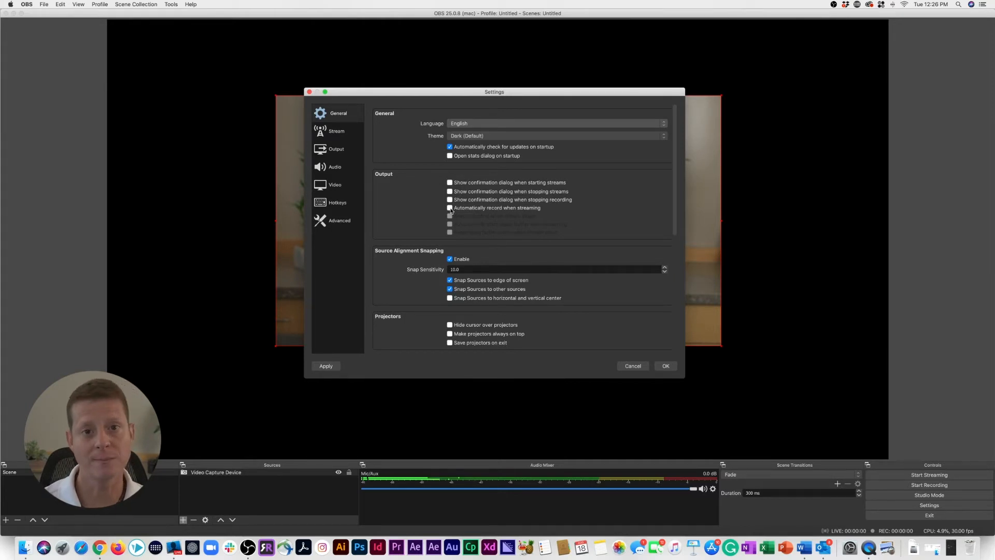
Examine the Source Alignment Snapping options and close the settings without saving
scroll(468, 256, "down", 5)
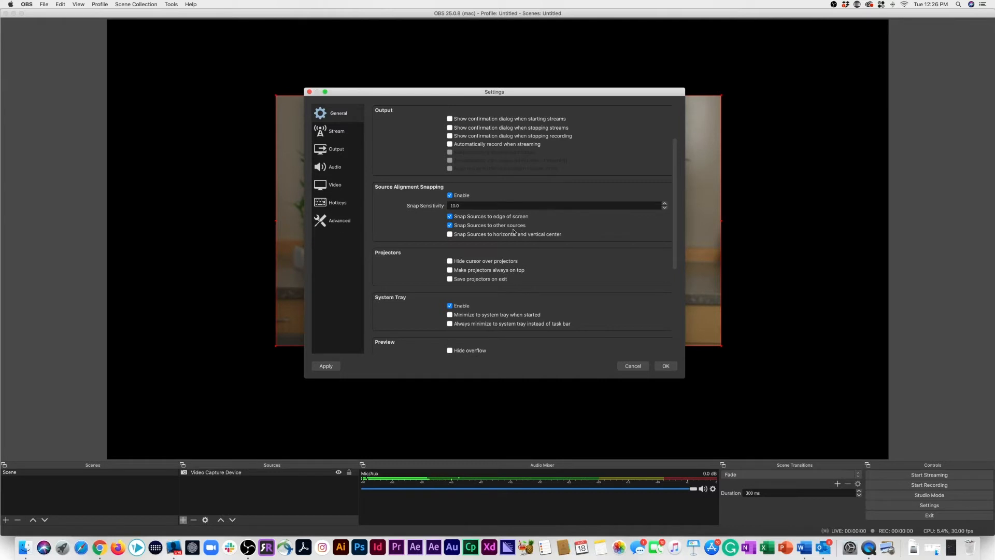
left_click_drag(356, 92, 448, 108)
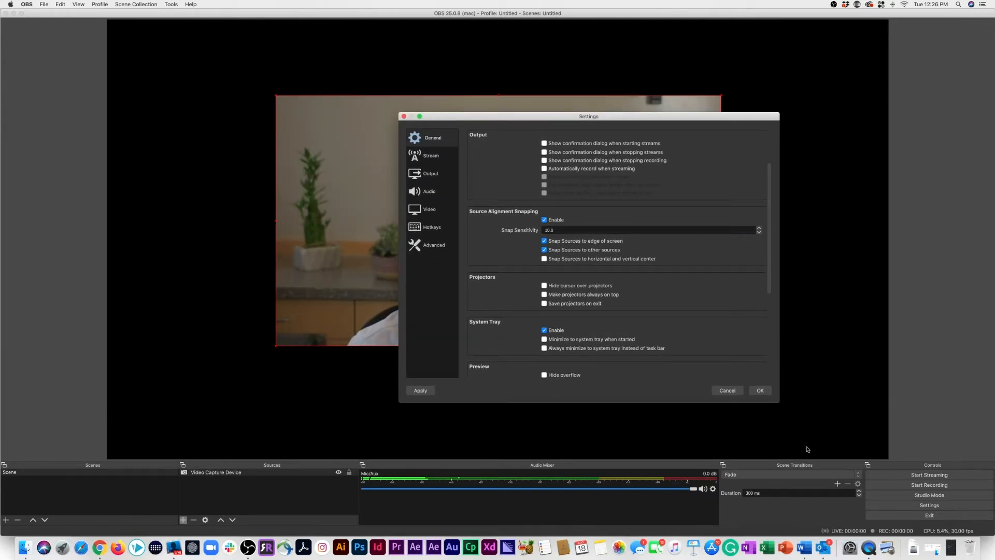
left_click(722, 392)
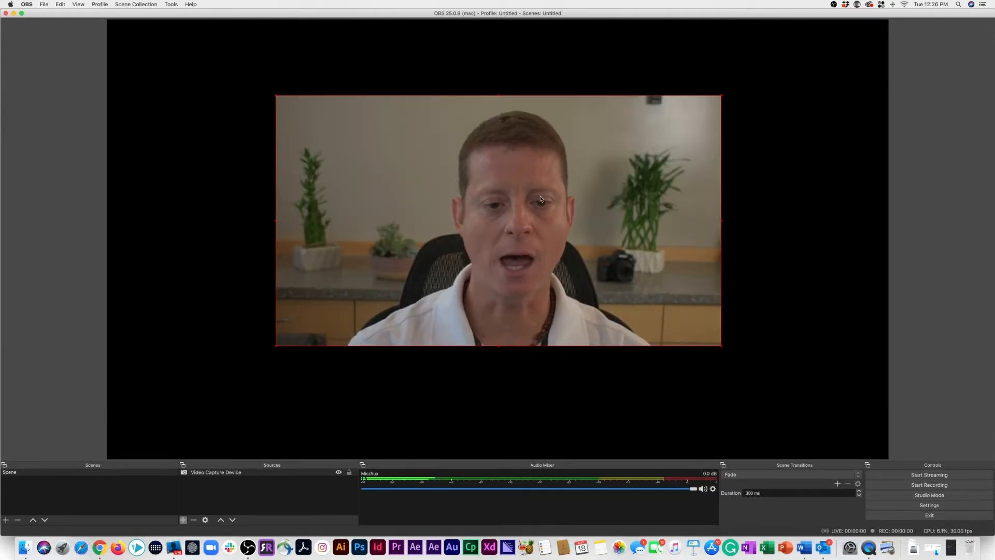
Shrink the camera source to under half its width and snap it into the canvas's lower-left corner
left_click_drag(525, 196, 463, 214)
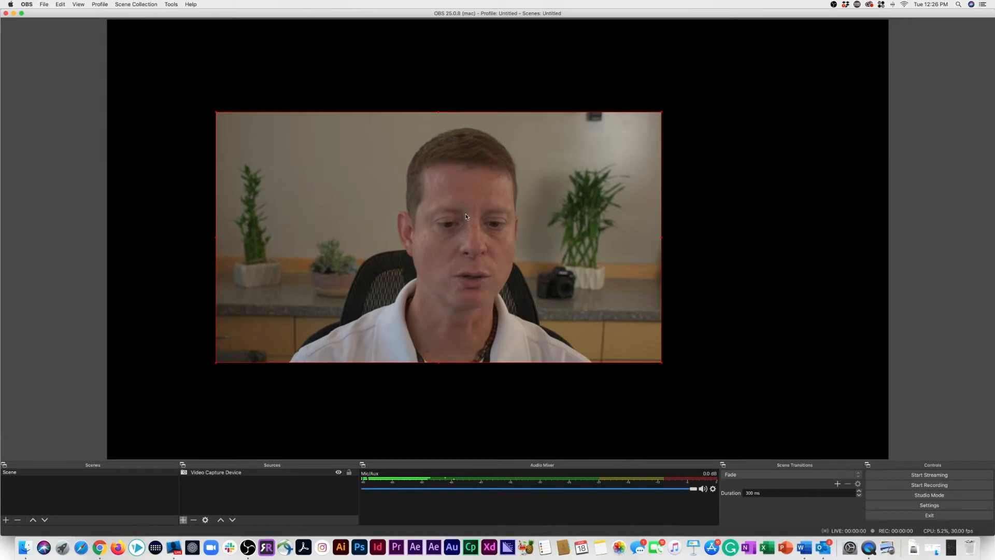
left_click_drag(662, 363, 389, 209)
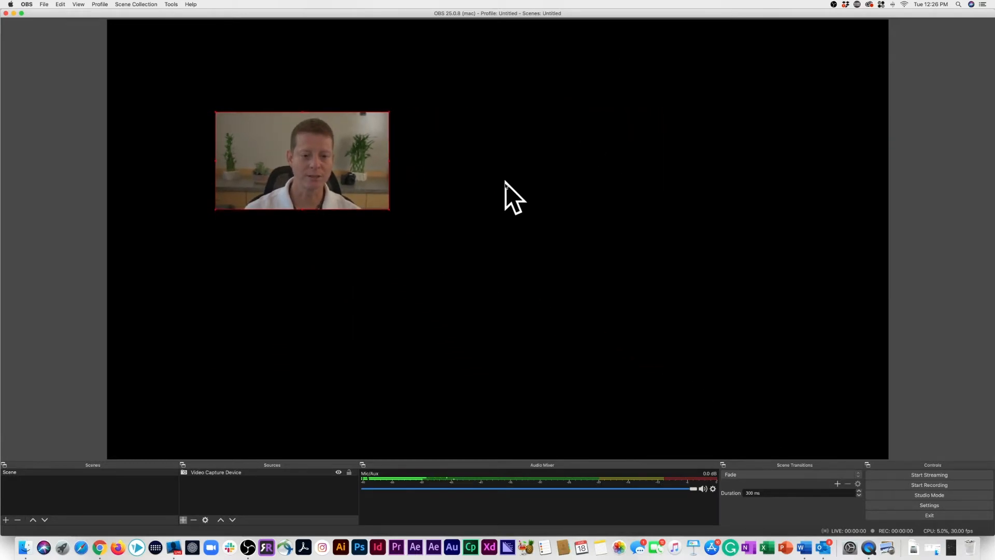
left_click_drag(328, 153, 220, 403)
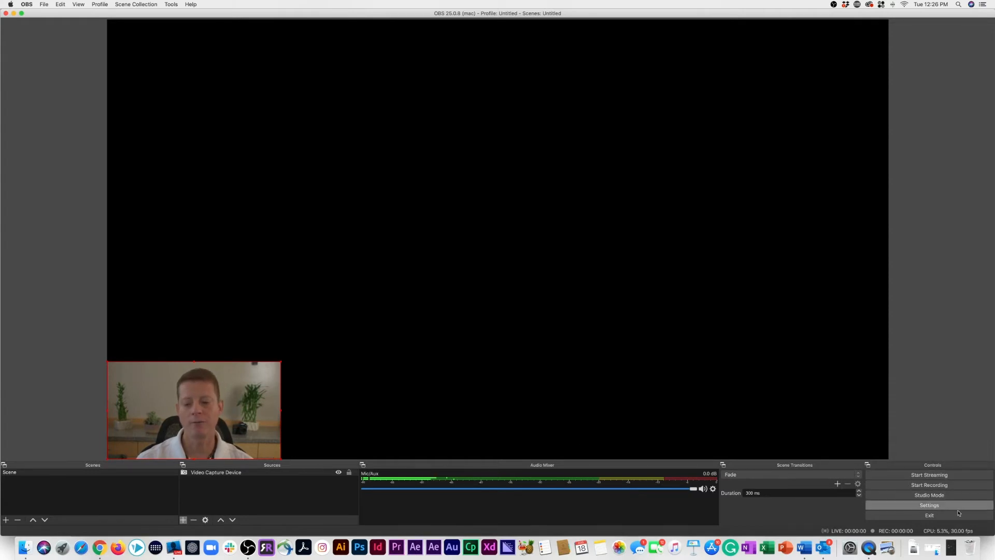
Disable snapping sources to the screen edge and to other sources, and move the camera source away from the canvas corner
left_click(939, 509)
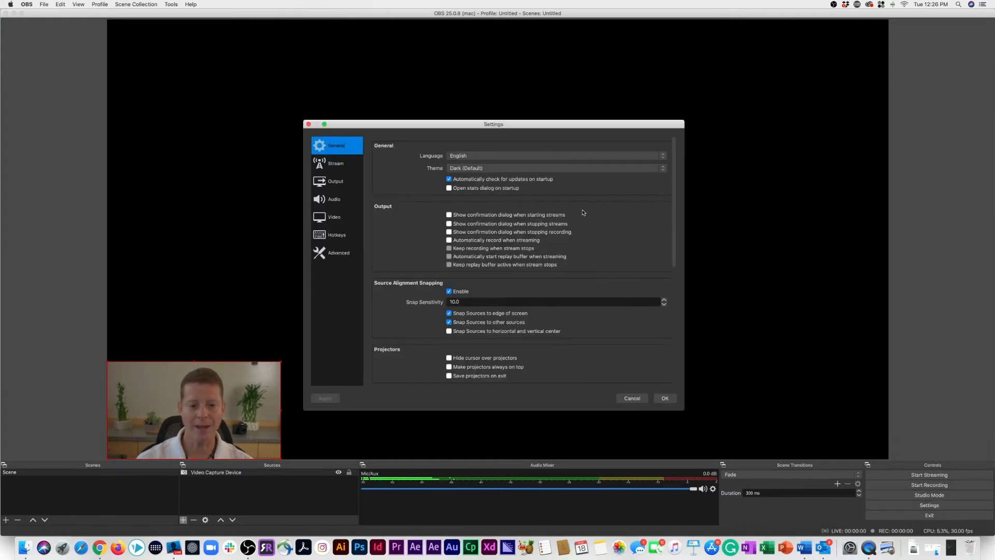
left_click(449, 322)
left_click(449, 313)
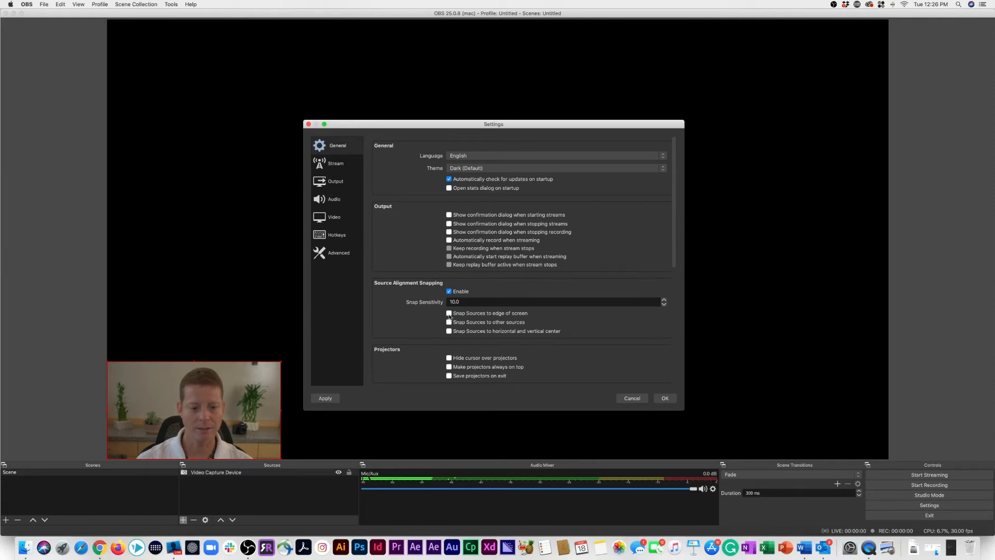
left_click_drag(458, 124, 483, 97)
left_click(350, 371)
left_click(688, 371)
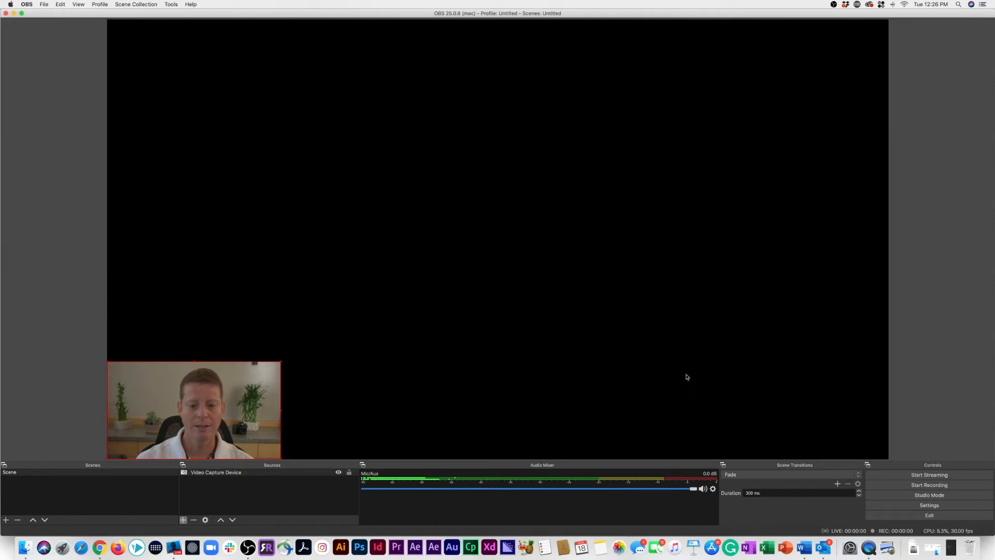
left_click_drag(192, 426, 269, 357)
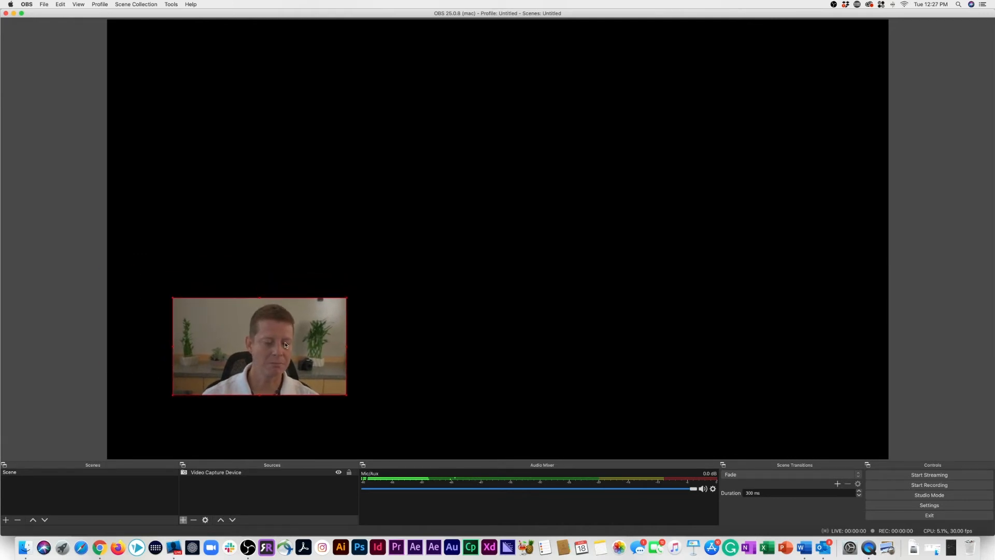
Re-enable snapping sources to the screen edge and to other sources, and snap the camera source back into the canvas's lower-left corner
left_click(929, 505)
left_click(449, 313)
left_click(448, 323)
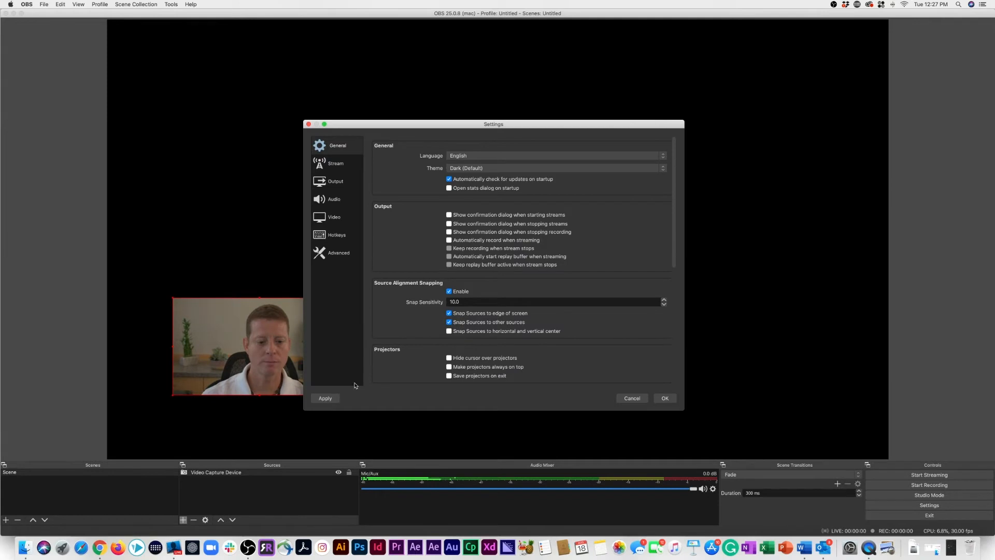
left_click(333, 400)
left_click(666, 399)
left_click_drag(253, 403, 254, 403)
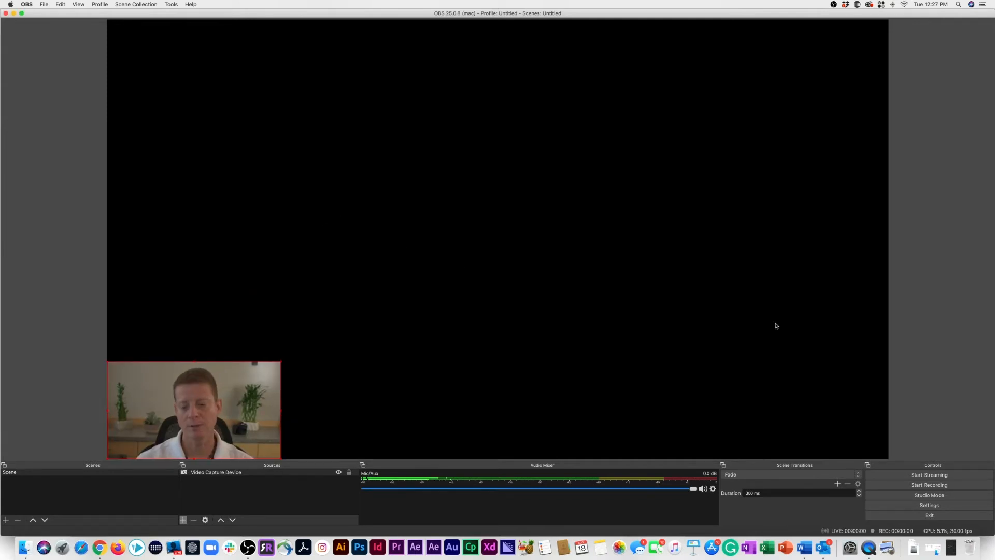
Look through the General settings from Source Alignment Snapping to the Multiview options
left_click(929, 504)
scroll(524, 228, "down", 5)
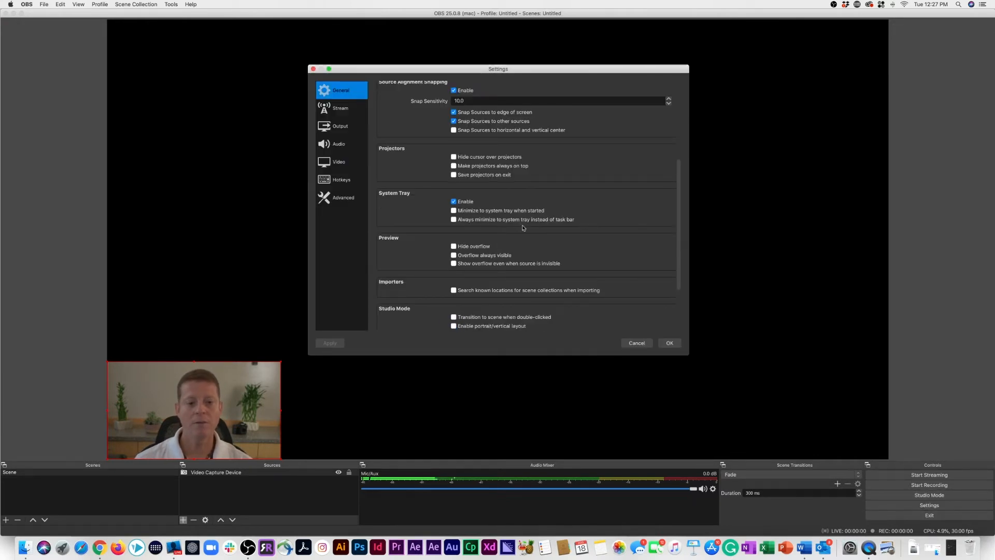
scroll(552, 265, "down", 2)
scroll(538, 262, "down", 1)
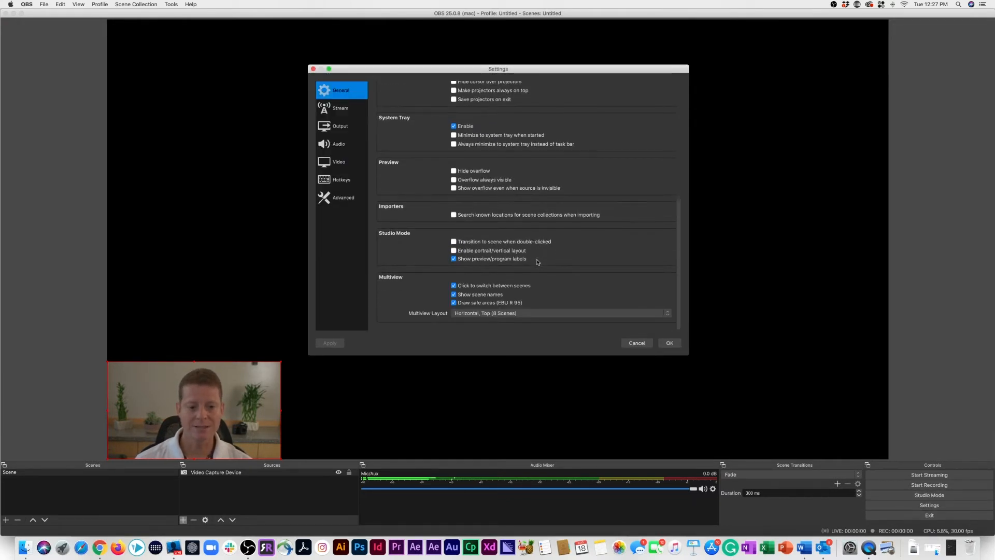
scroll(537, 261, "up", 8)
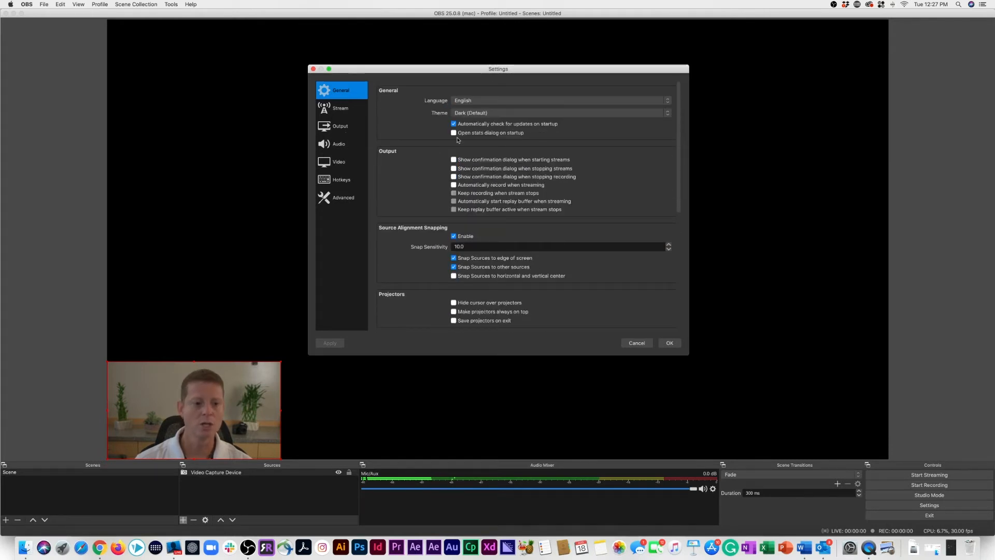
Set the streaming service to YouTube / YouTube Gaming from the full service list, keeping the Primary YouTube ingest server
left_click(341, 108)
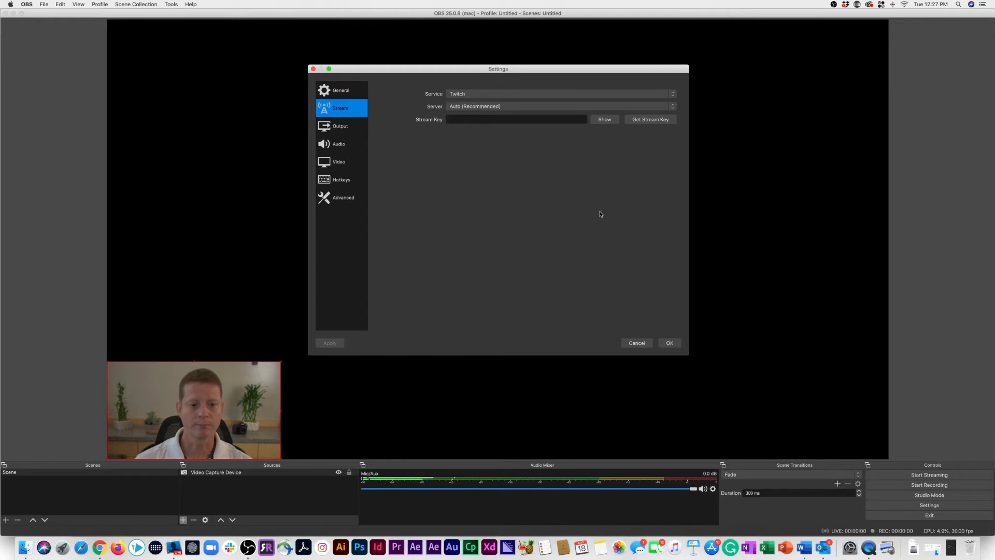
left_click(471, 95)
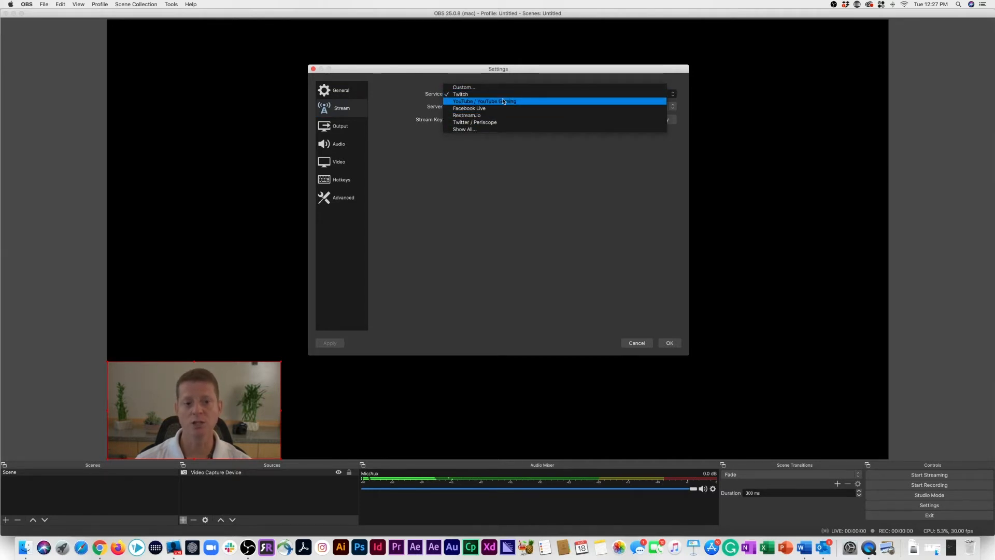
left_click(467, 130)
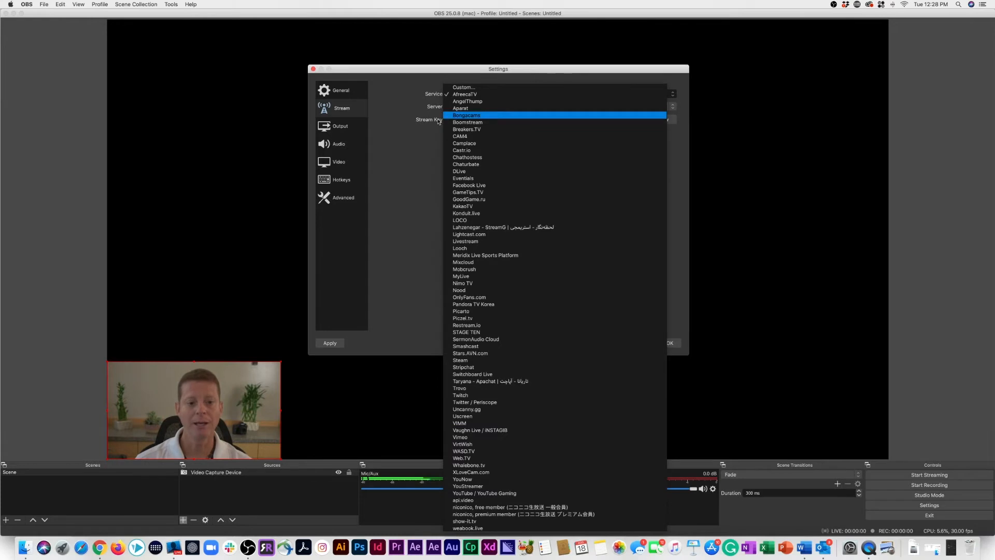
left_click(421, 150)
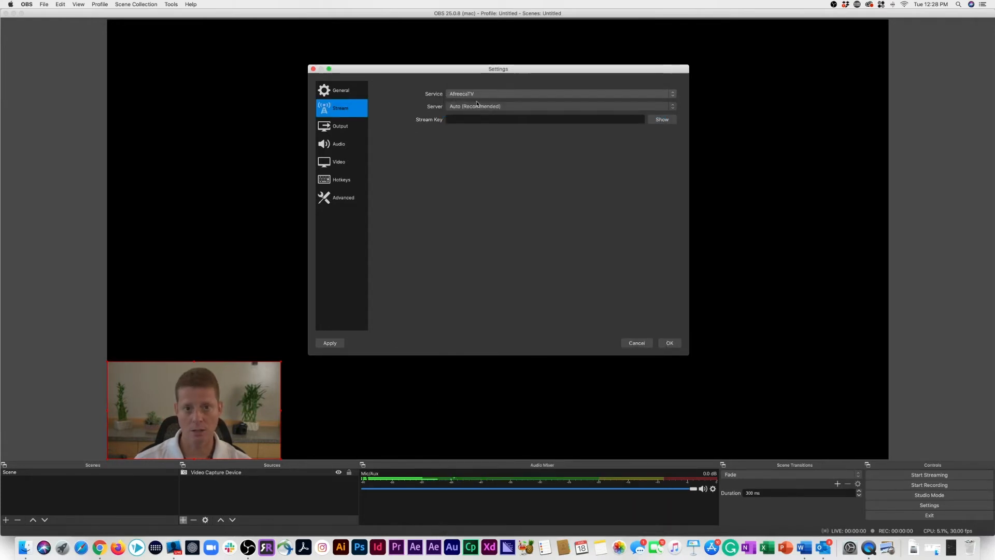
left_click(450, 95)
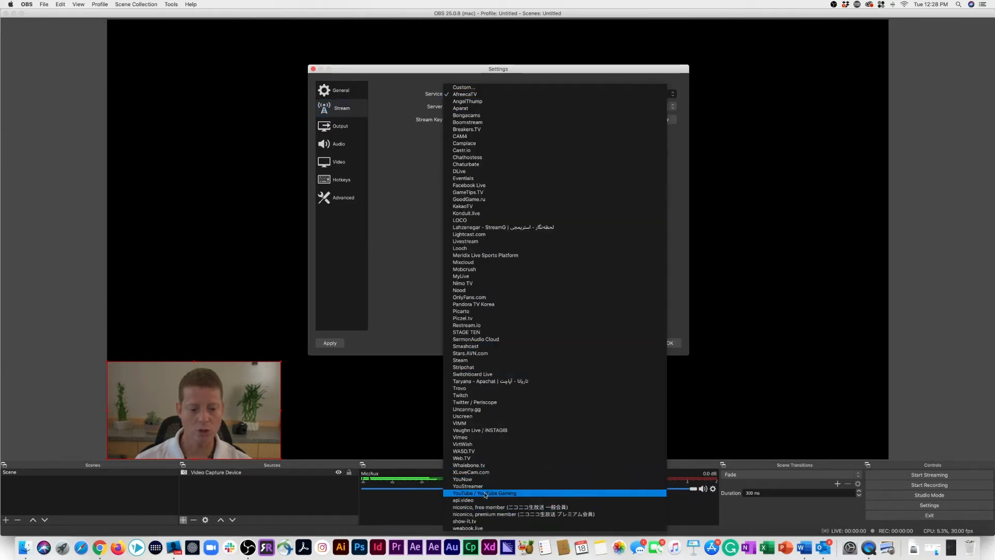
left_click(485, 494)
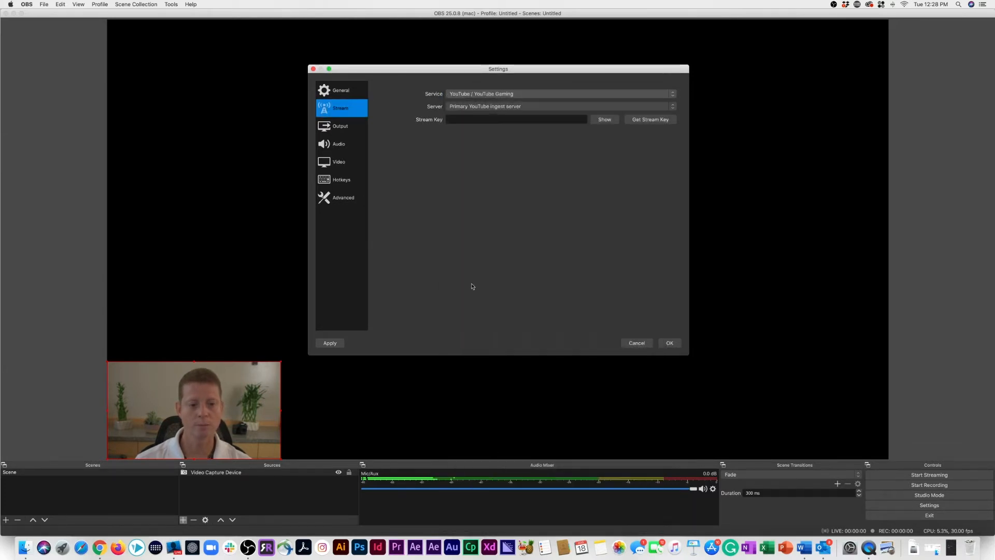
left_click(499, 109)
left_click(482, 107)
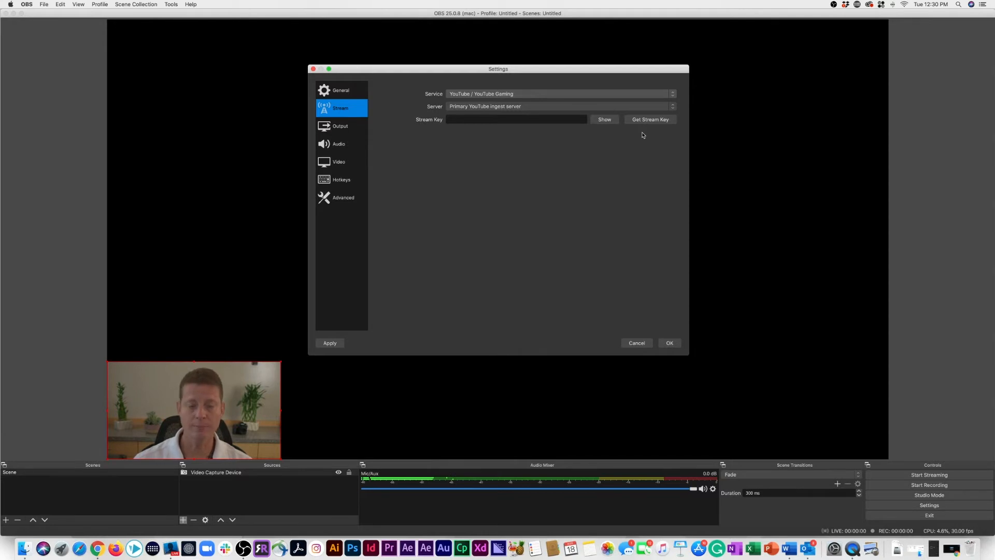
Get the YouTube stream key and paste it into the Stream Key field
left_click(649, 121)
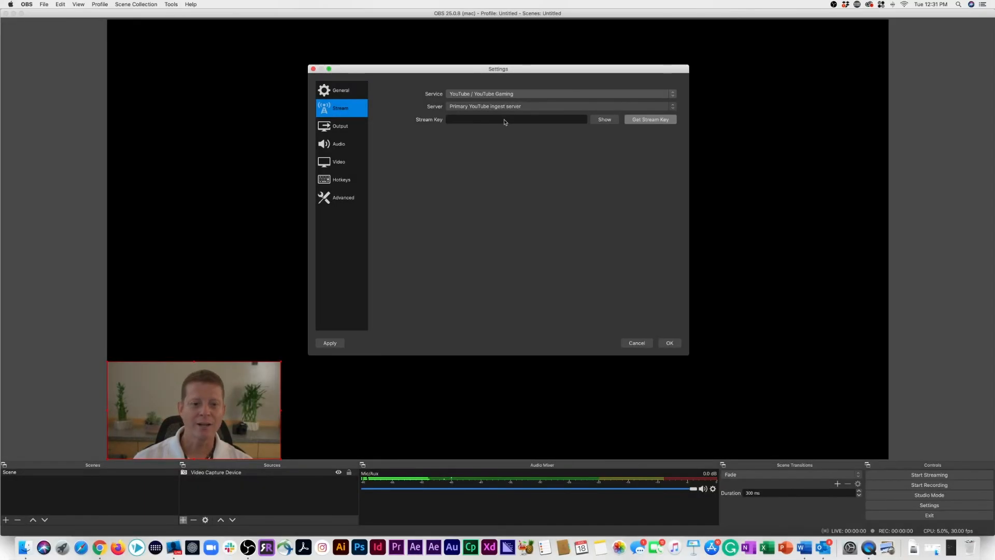
left_click(505, 121)
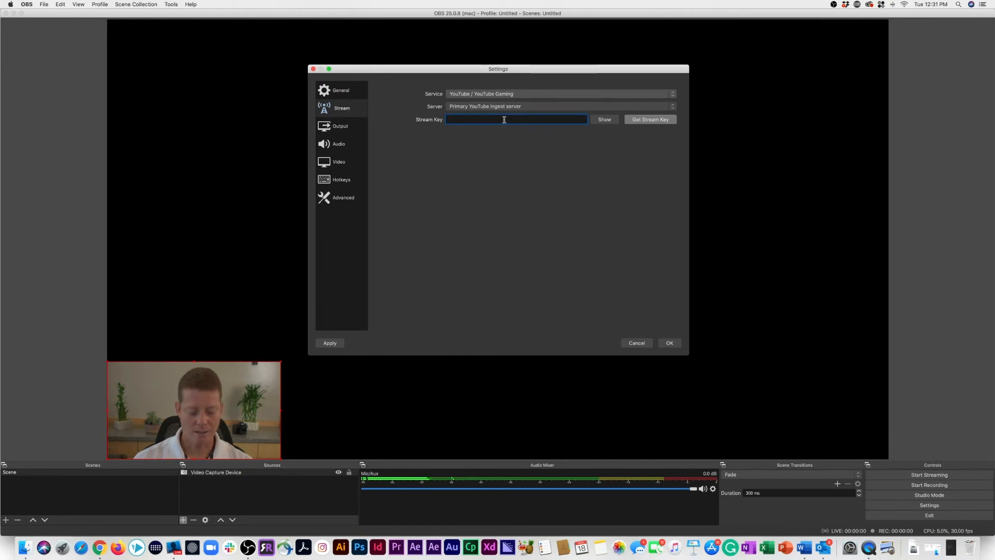
key("super+v")
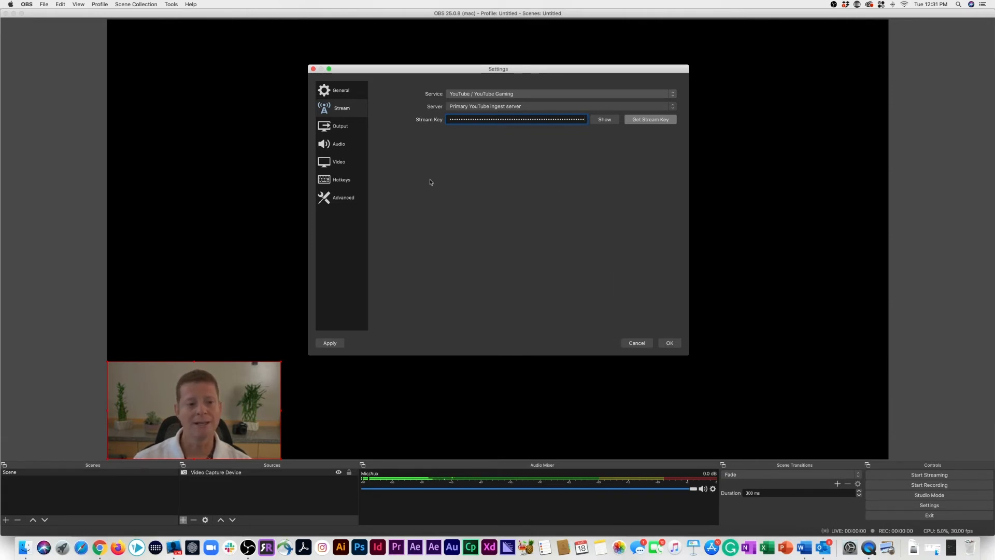
Keep the output mode at Simple and set the streaming video bitrate to 6000 Kbps
left_click(337, 126)
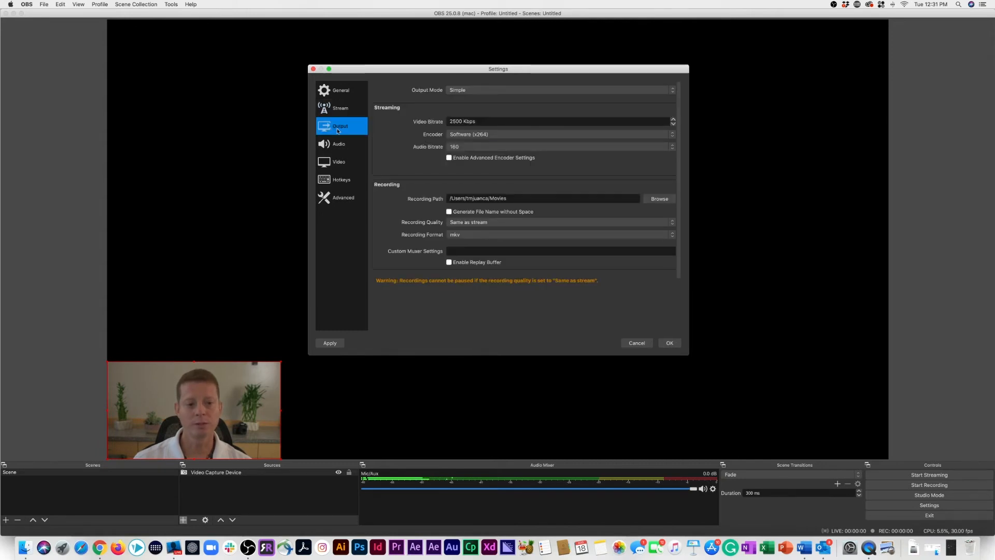
left_click(459, 91)
left_click(457, 91)
left_click(457, 92)
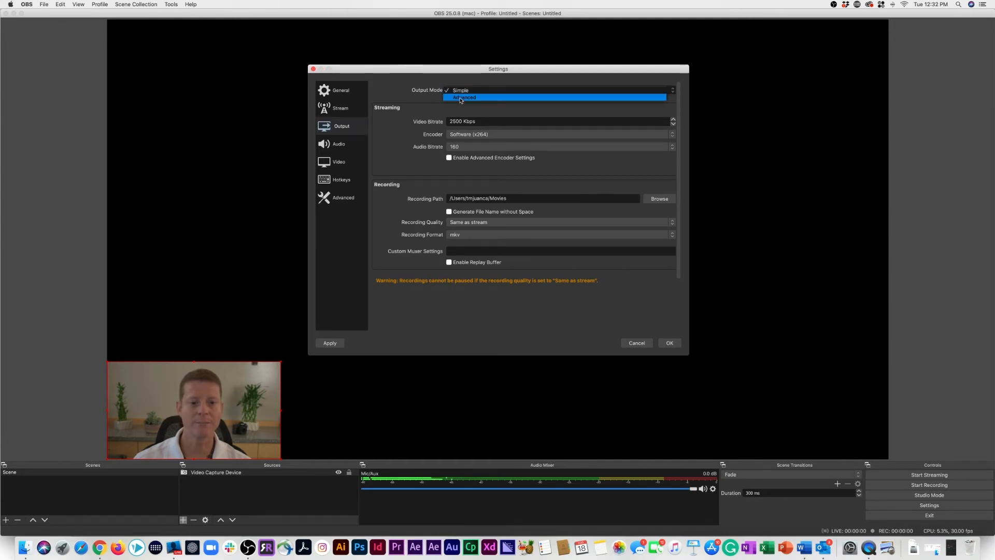
left_click(434, 103)
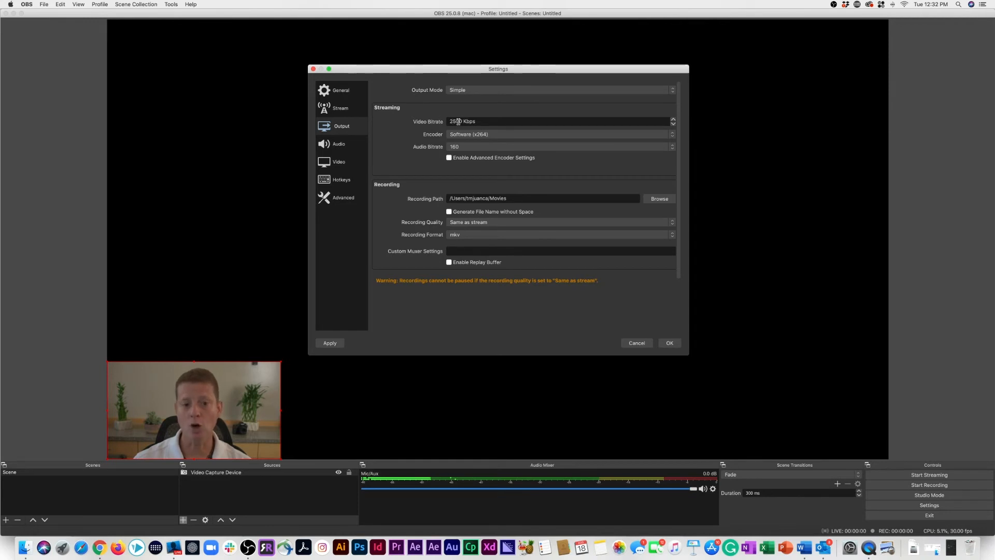
double_click(460, 121)
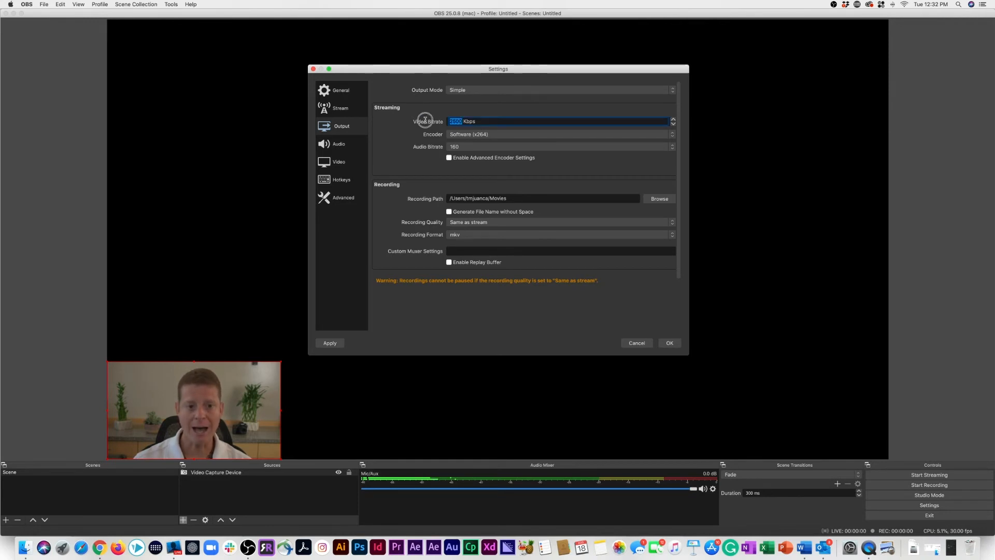
type("6000")
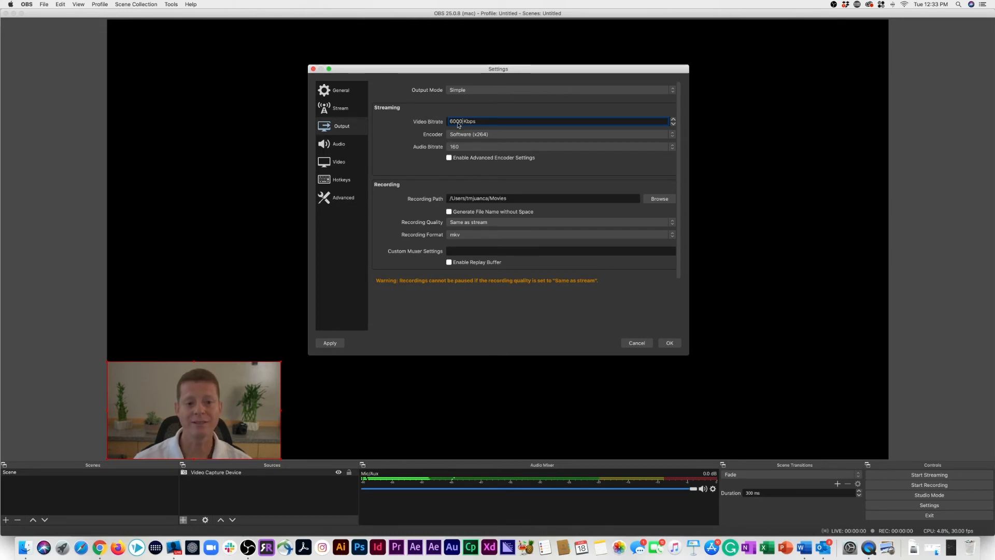
left_click(437, 167)
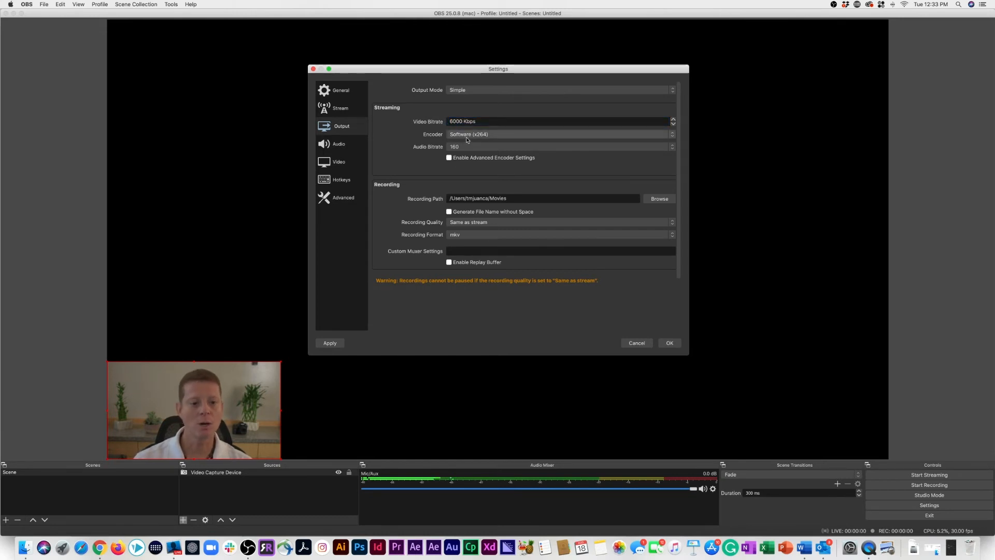
Keep the recording quality at Same as stream and set the recording format to mp4
scroll(445, 168, "down", 3)
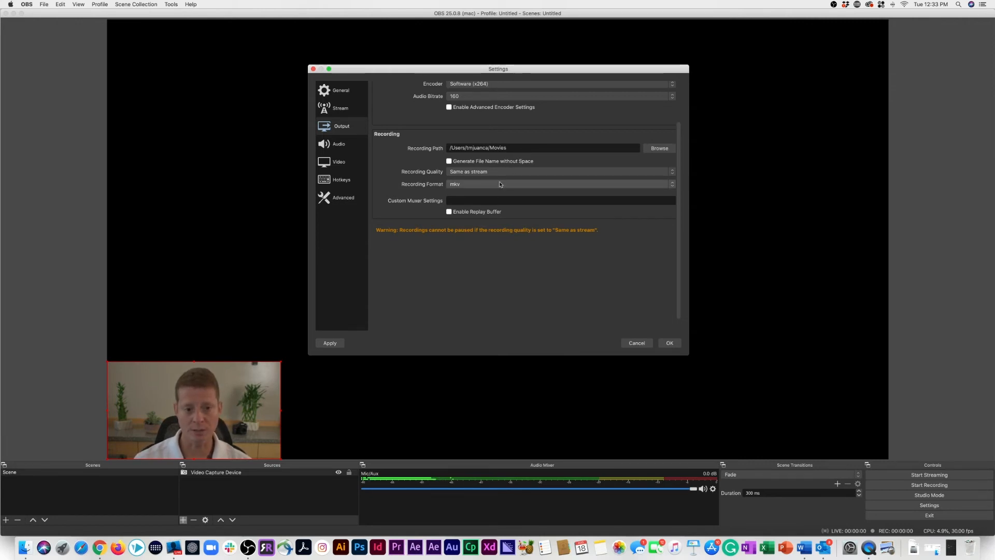
scroll(489, 181, "down", 1)
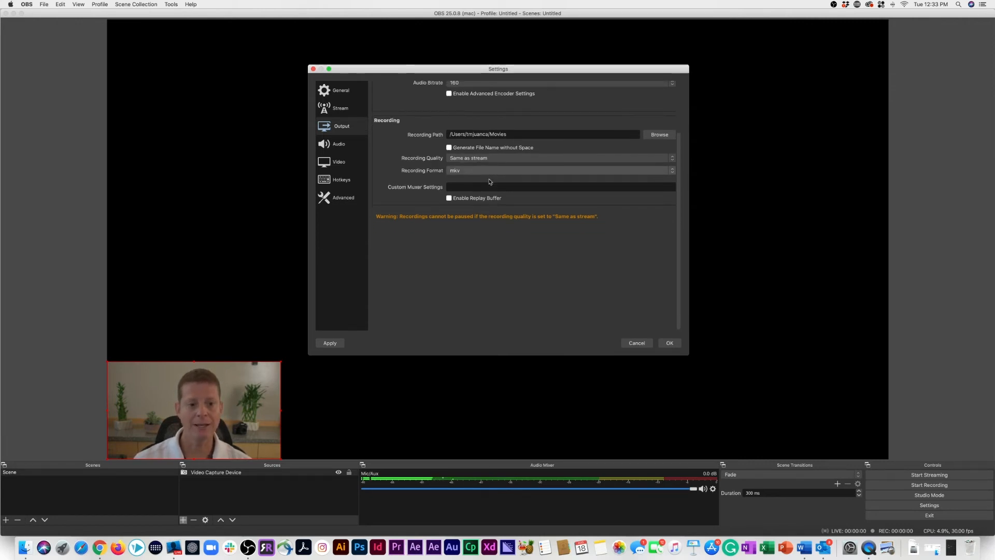
left_click(464, 160)
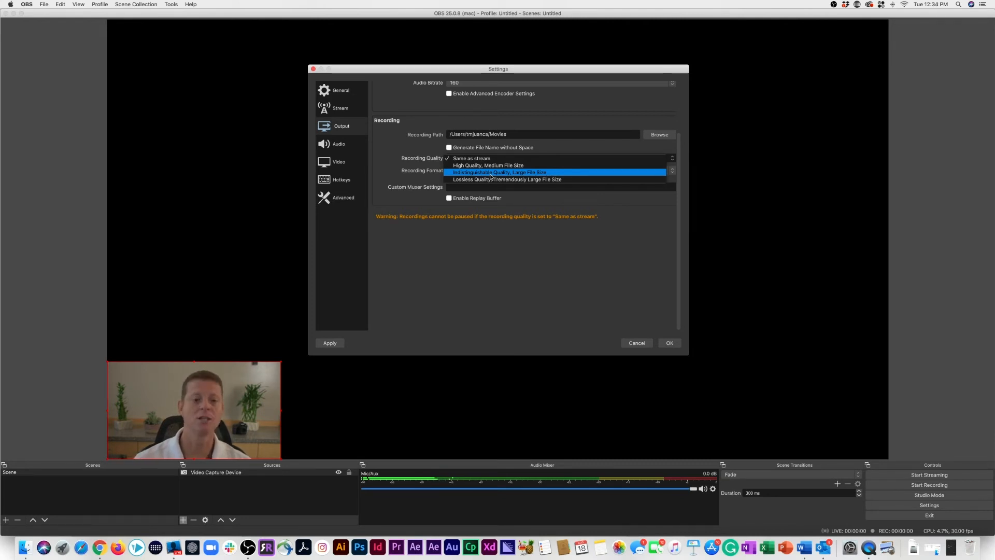
left_click(462, 158)
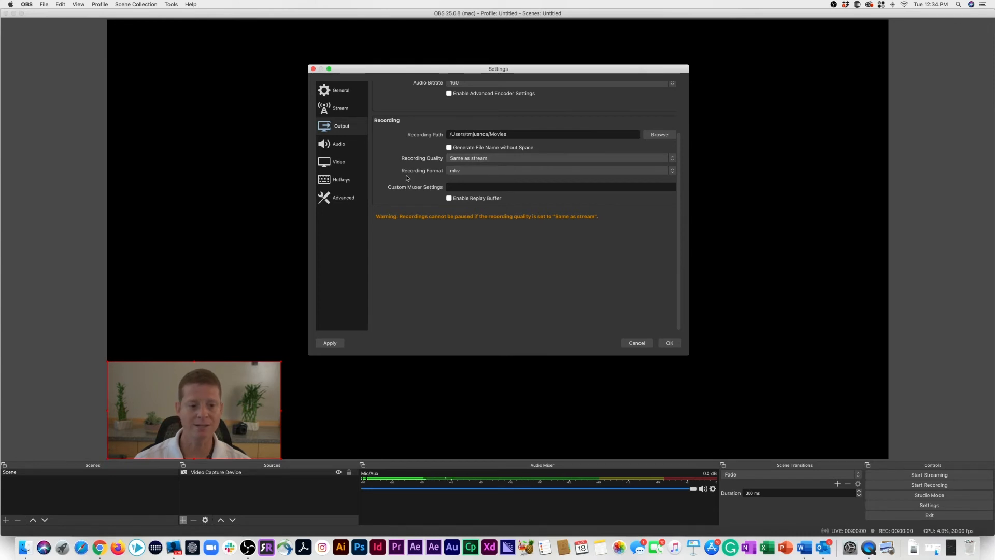
left_click(458, 171)
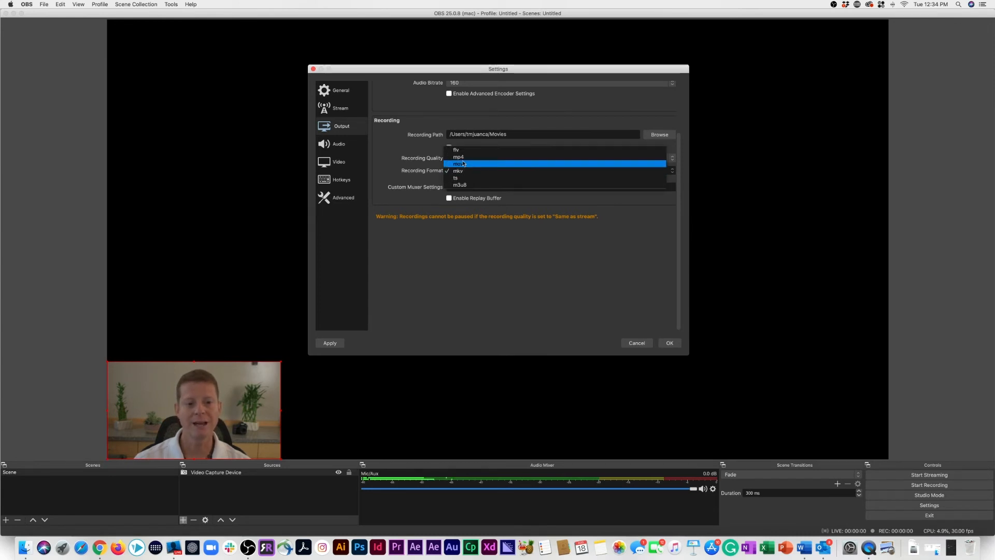
left_click(459, 157)
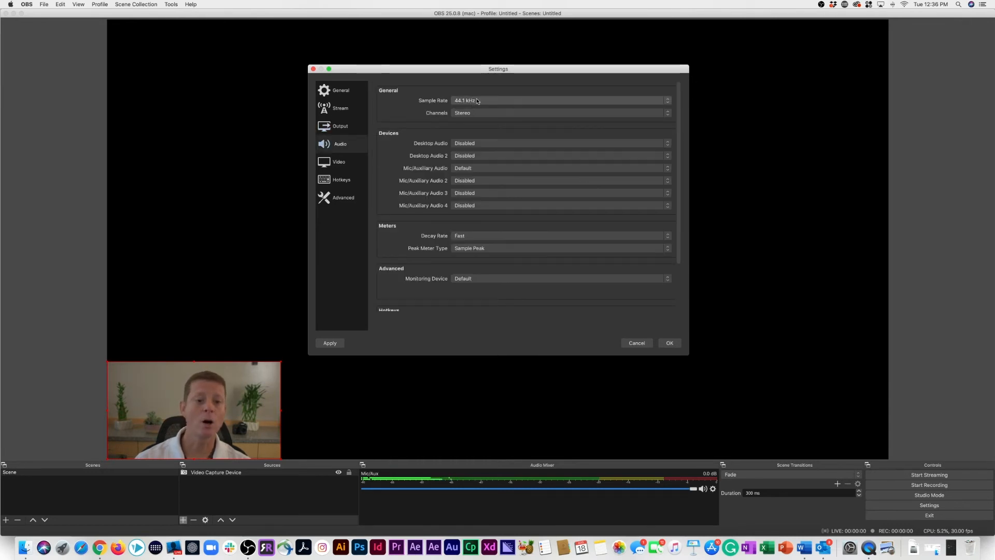
Keep the audio at 44.1 kHz Stereo and set the Mic/Auxiliary Audio device to ZoomAudioDevice
left_click(477, 101)
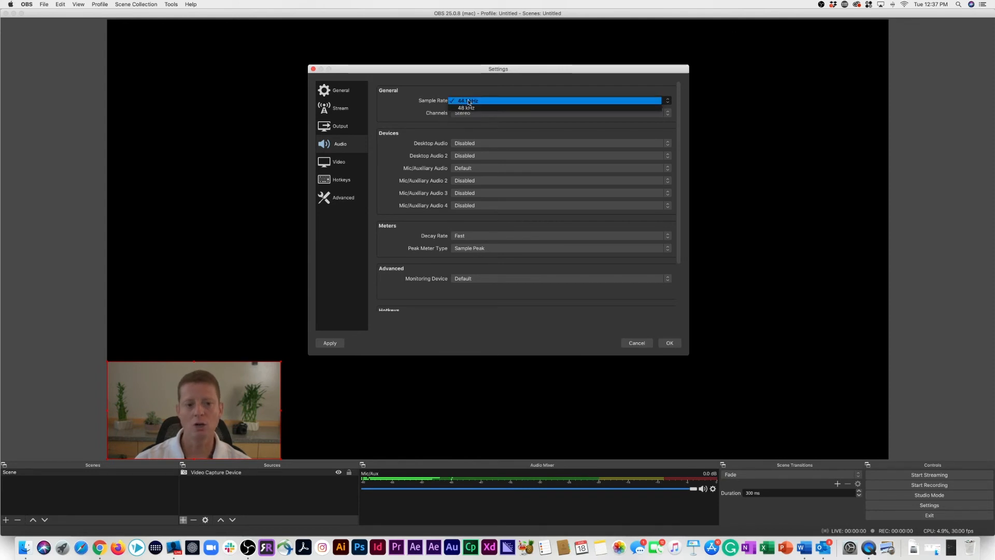
left_click(469, 101)
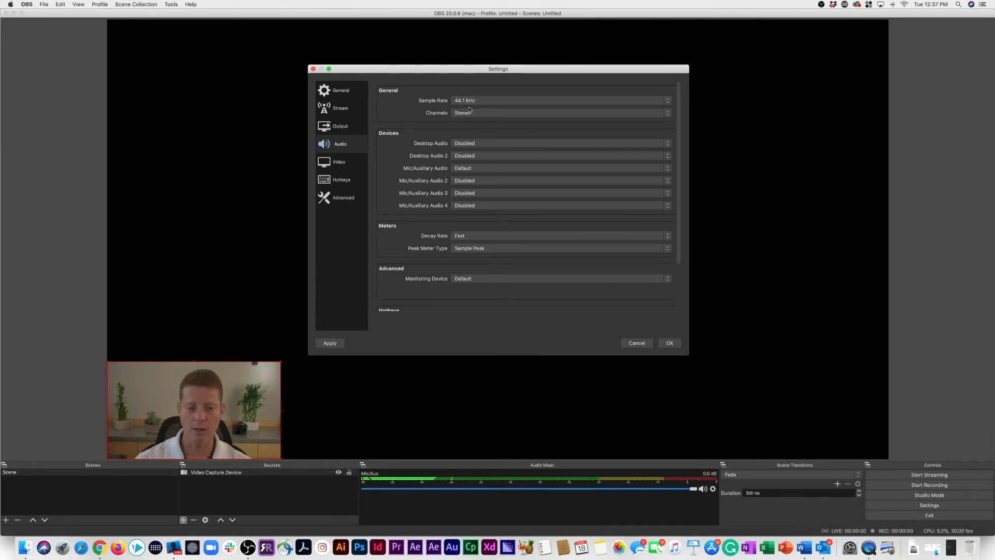
left_click(466, 113)
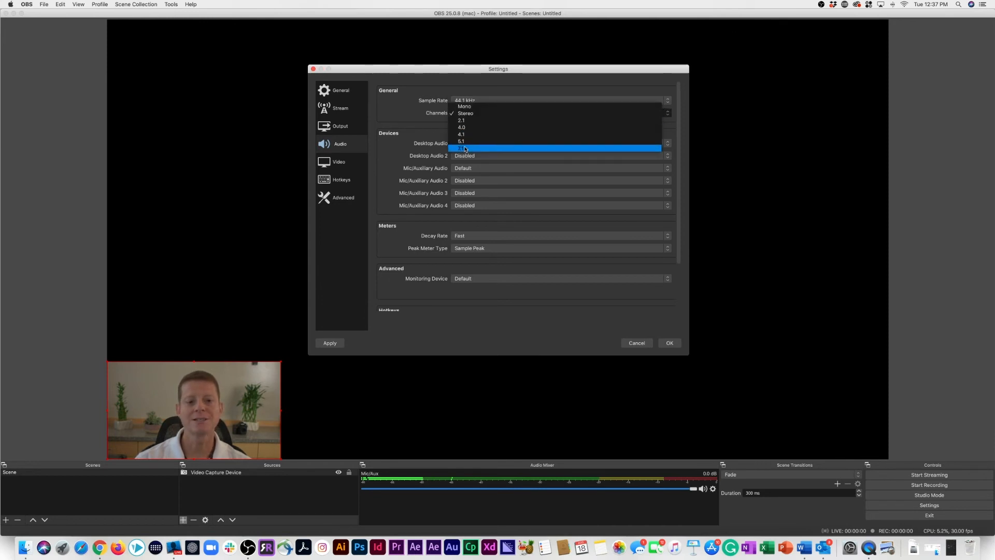
left_click(472, 115)
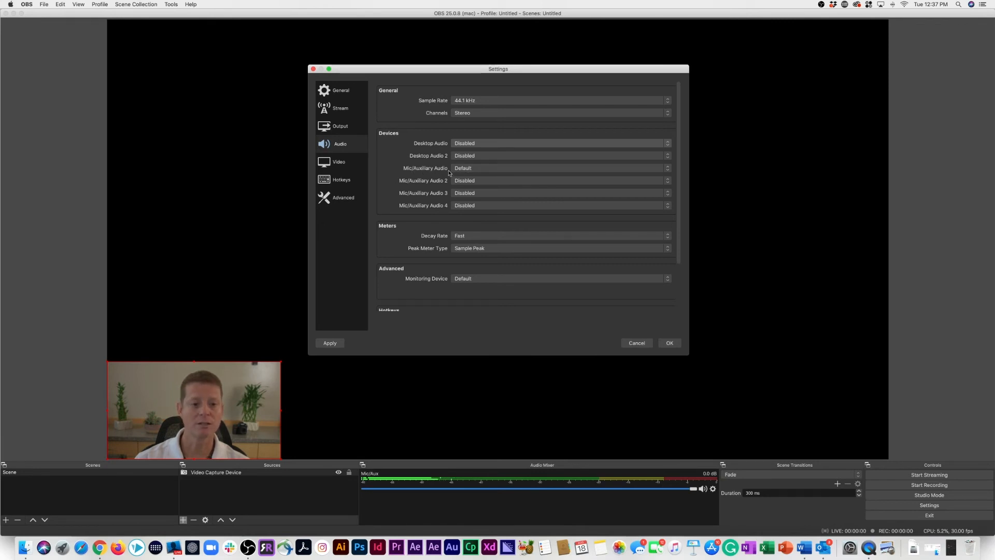
left_click(466, 168)
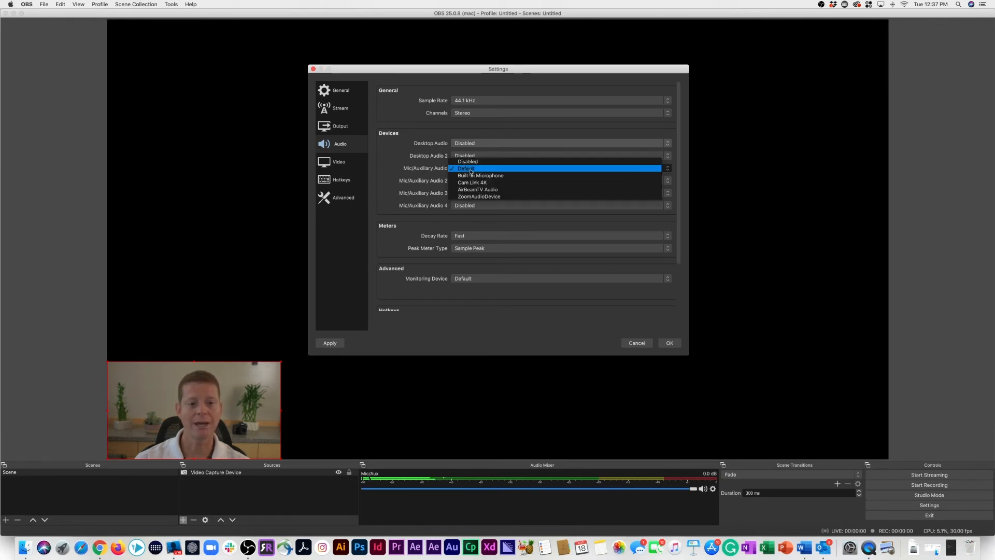
left_click(496, 197)
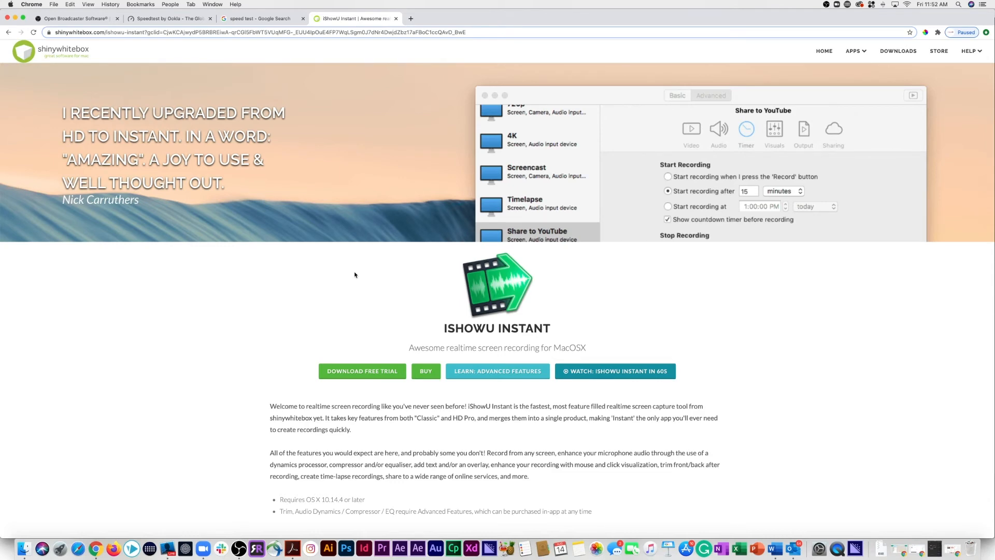
Switch to Chrome and look over the iShowU Instant product description and its standard features
scroll(354, 275, "down", 5)
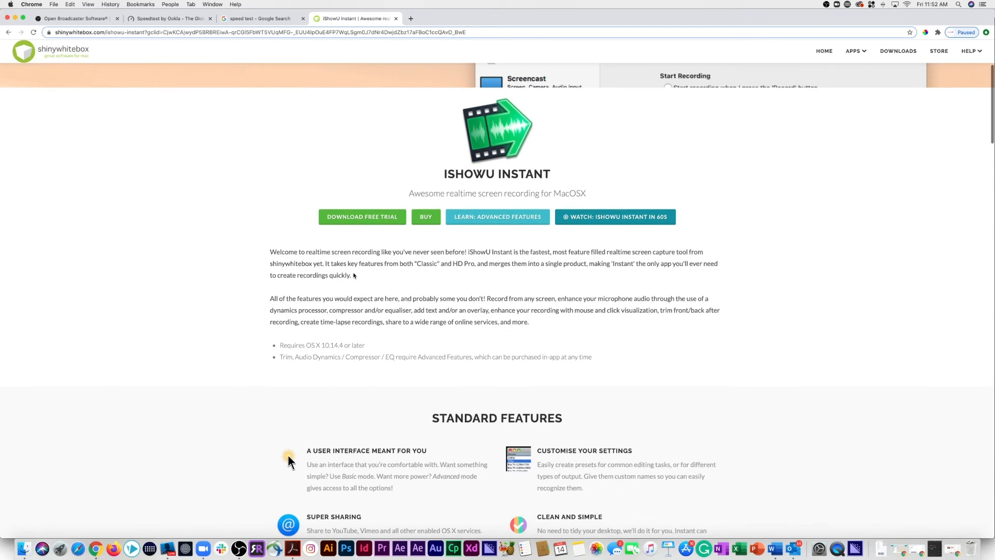
scroll(354, 276, "up", 5)
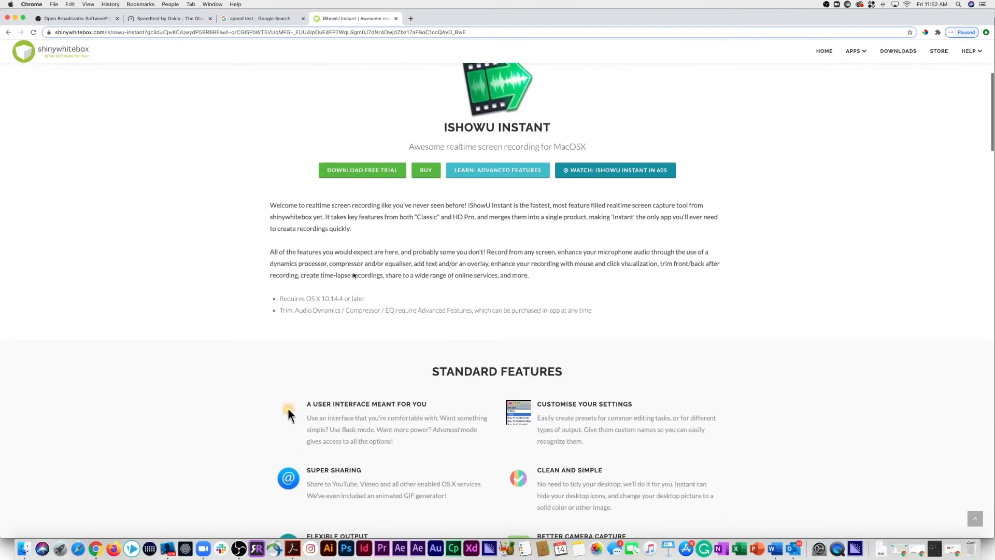
Switch from the iShowU Instant page back to OBS and look over the remaining audio settings
scroll(354, 275, "up", 2)
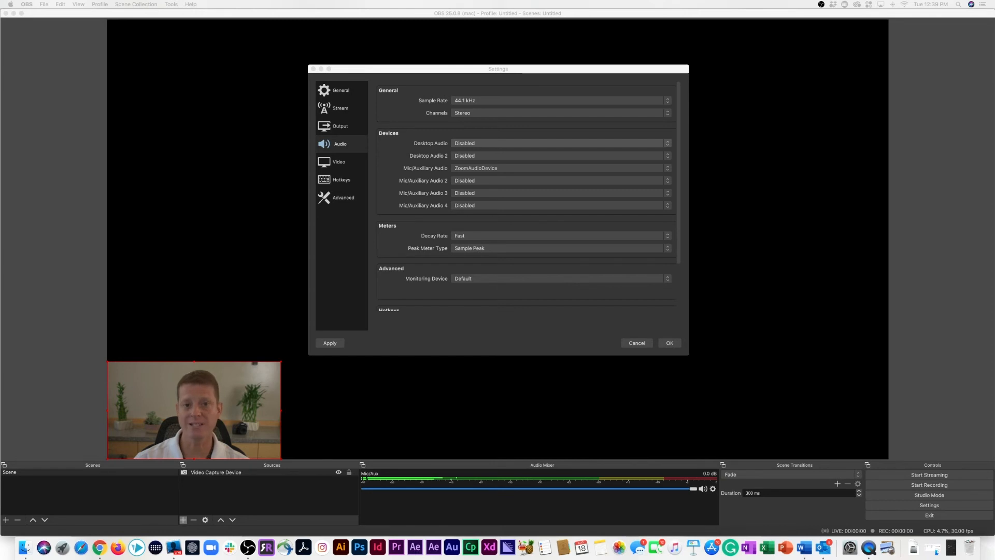
left_click(492, 222)
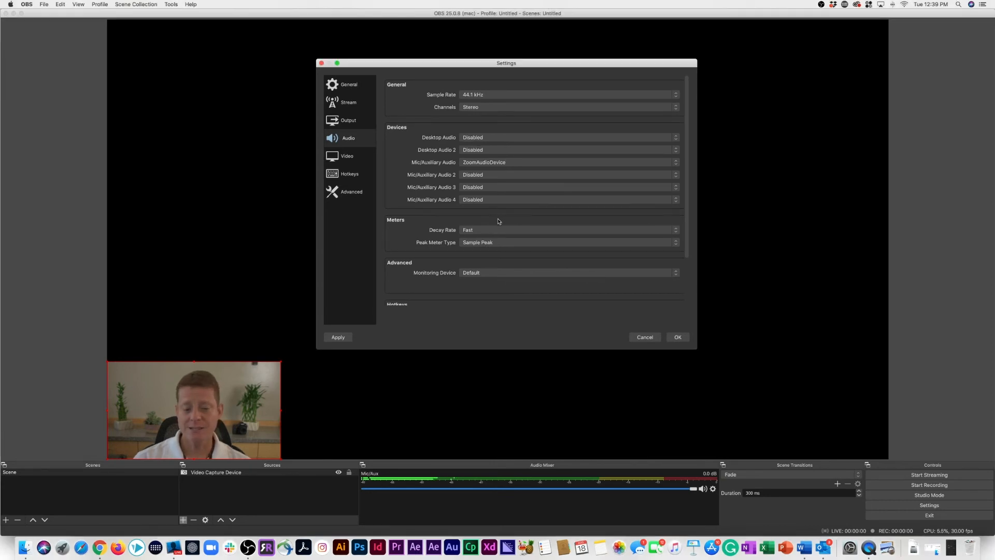
scroll(497, 224, "down", 3)
scroll(497, 227, "up", 3)
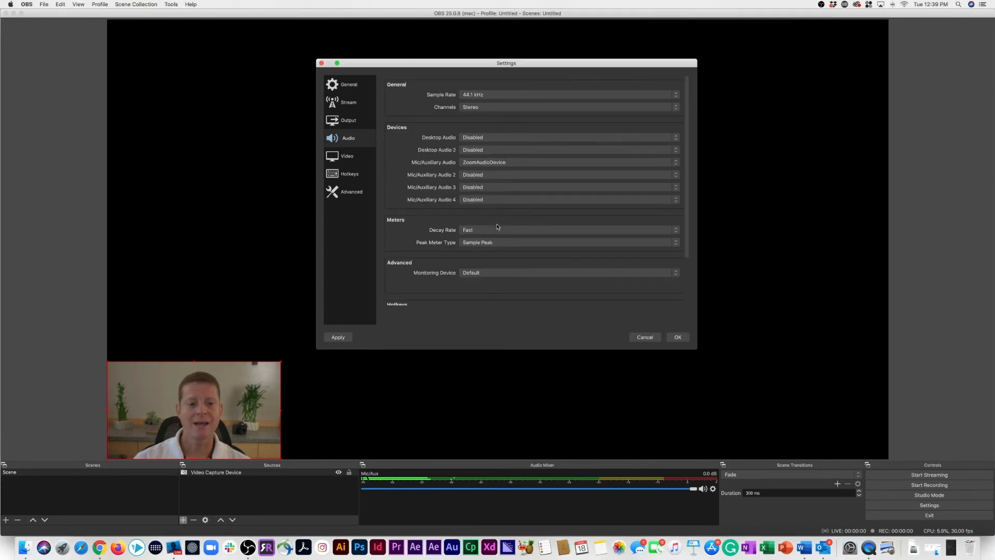
In the video settings, set the base canvas resolution to 2560x1440 and the output scaled resolution to 1920x1080
left_click(347, 159)
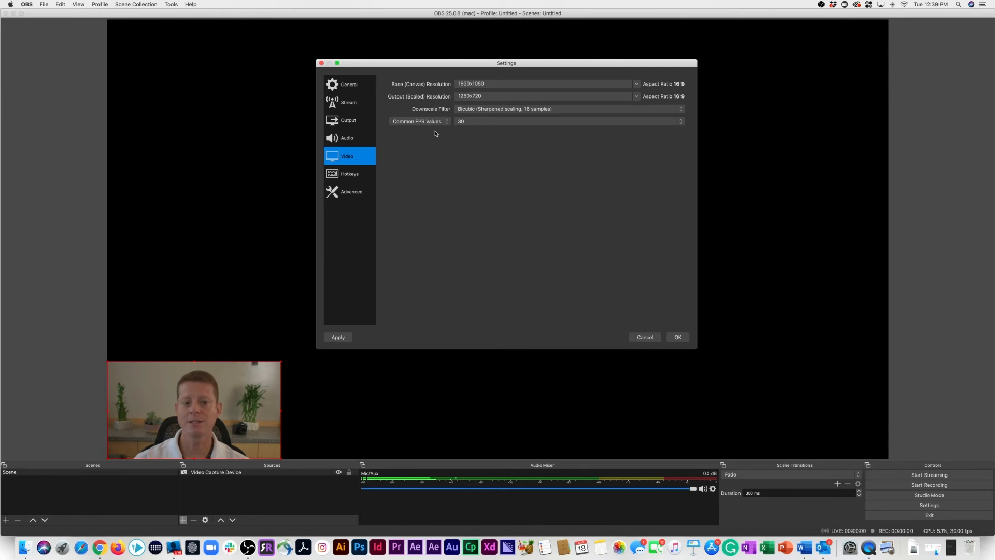
key("Tab")
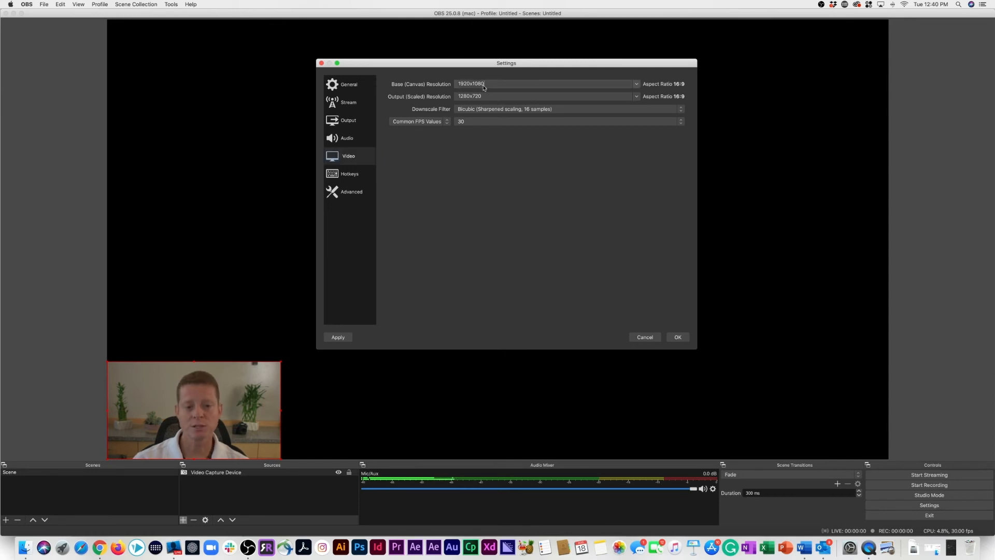
left_click(637, 84)
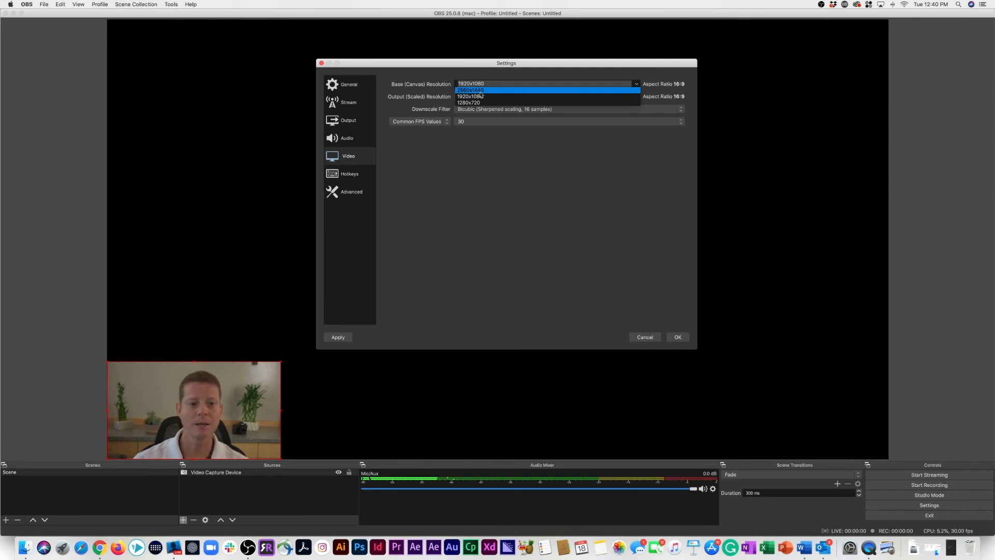
left_click(485, 90)
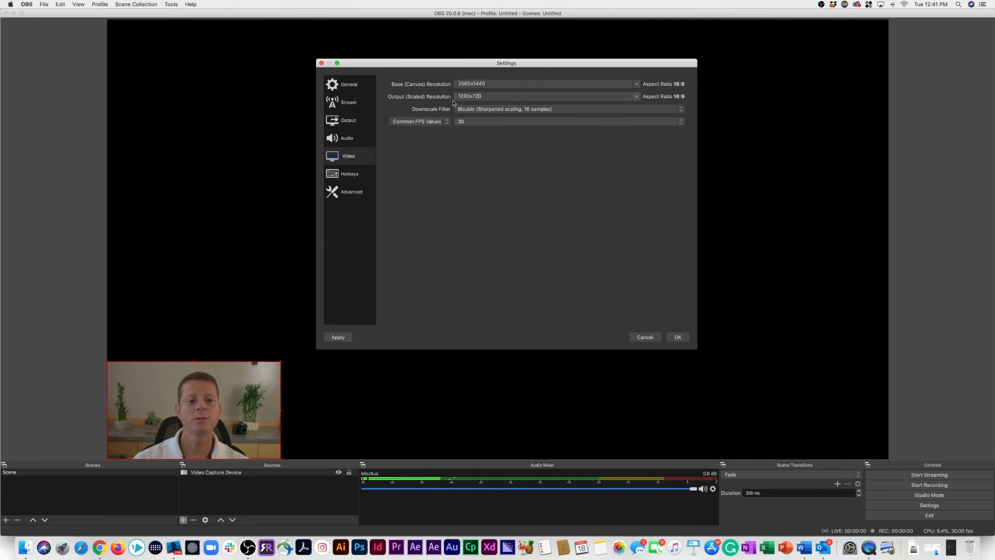
left_click(636, 97)
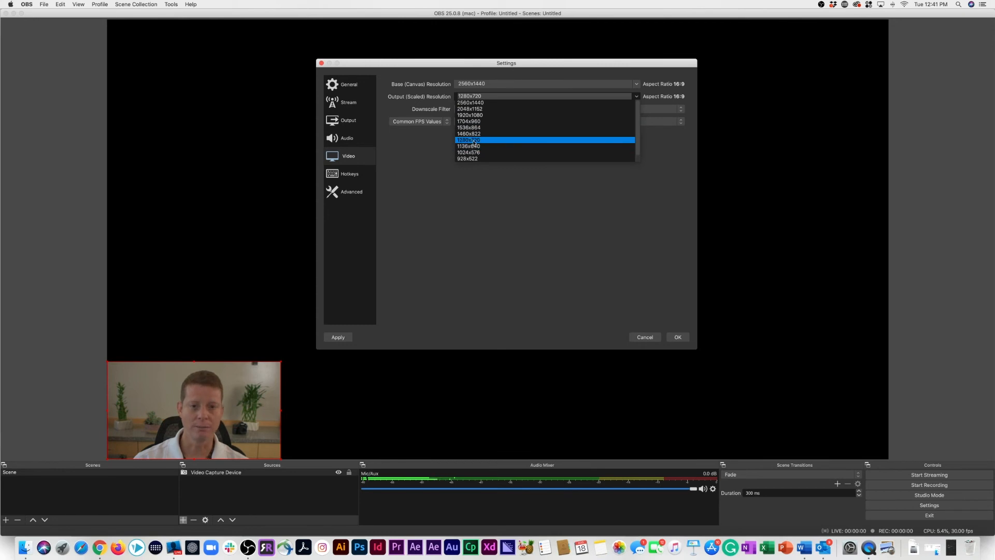
left_click(484, 115)
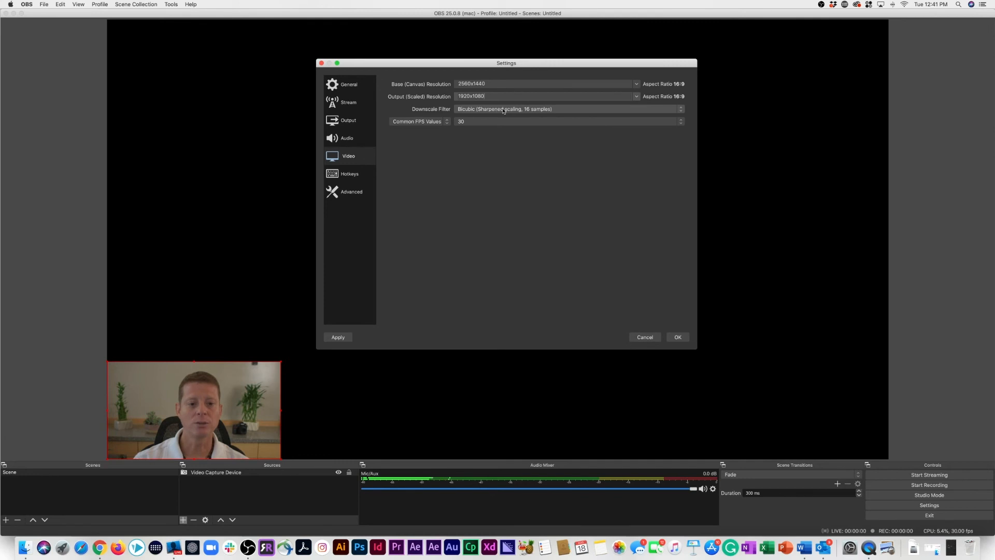
Set the downscale filter to Lanczos (Sharpened scaling, 36 samples) and the common FPS value to 60
left_click(479, 110)
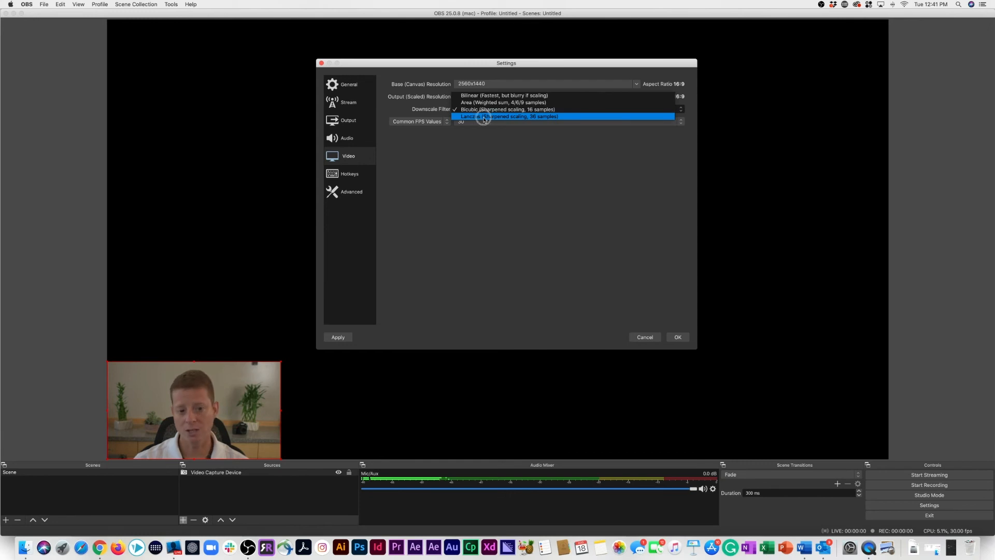
left_click(475, 116)
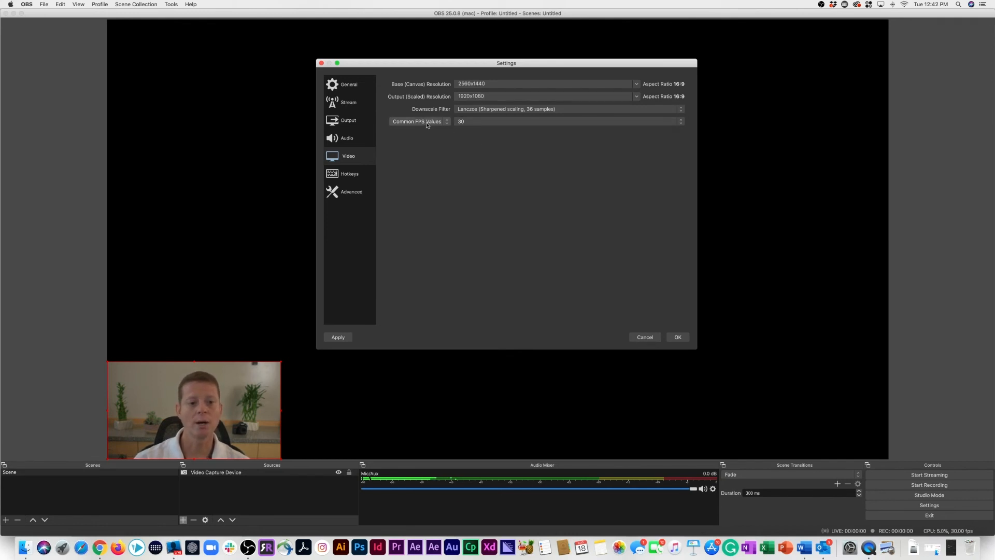
left_click(466, 122)
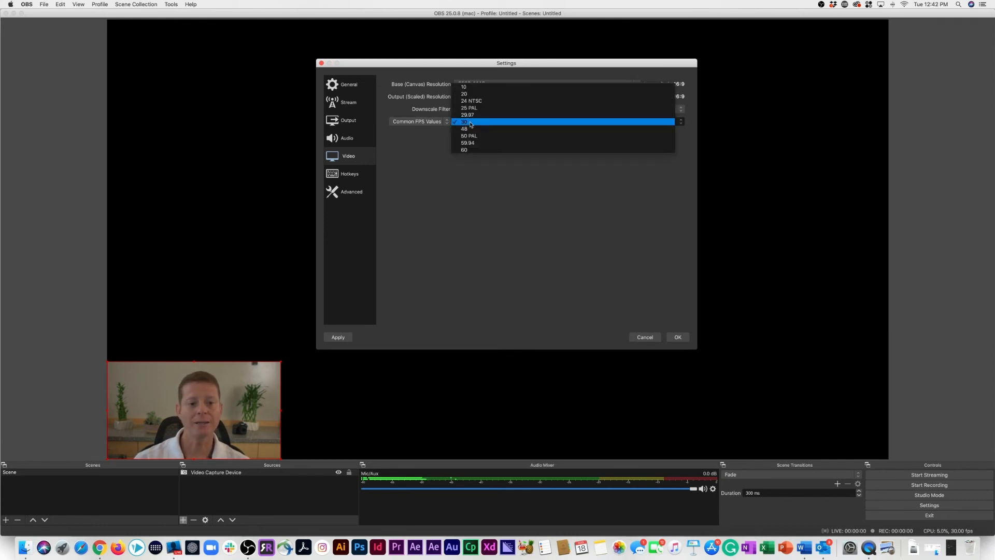
left_click(469, 150)
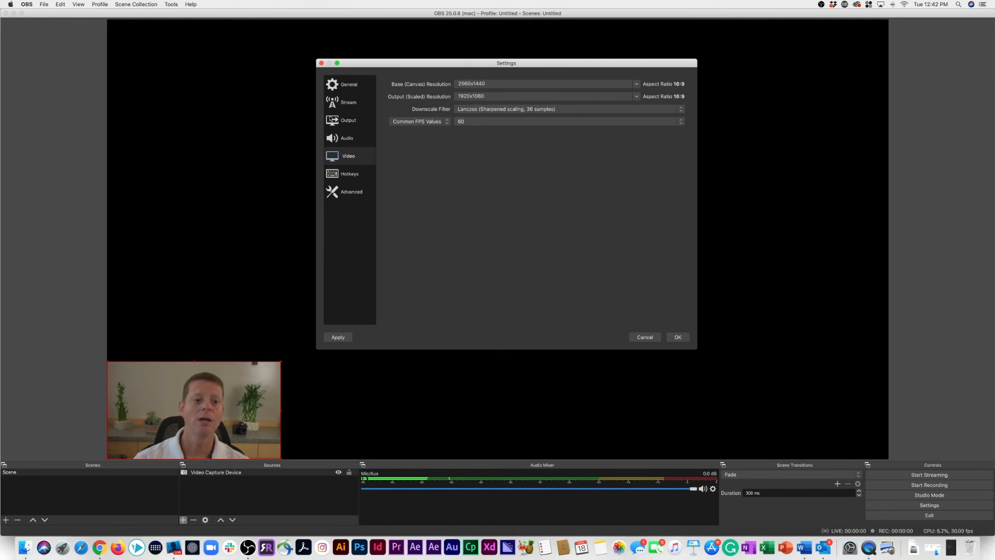
Recheck the streaming video bitrate in the output settings and look over the available hotkey assignments
left_click(350, 125)
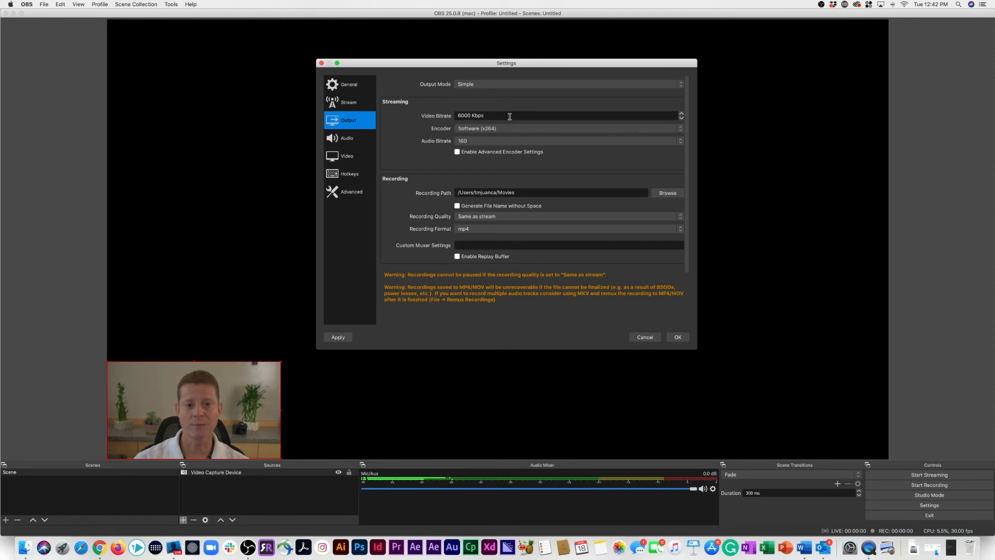
left_click(351, 160)
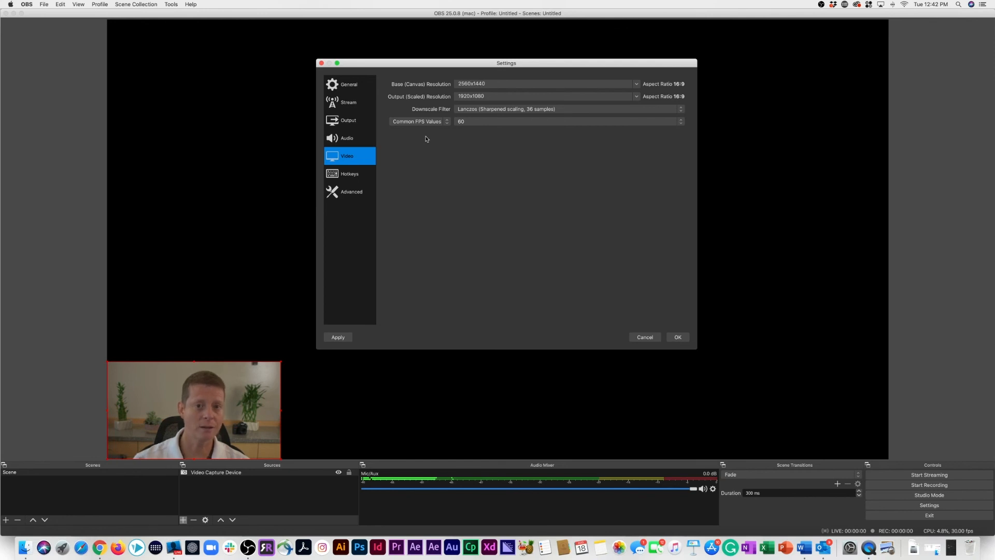
left_click(349, 175)
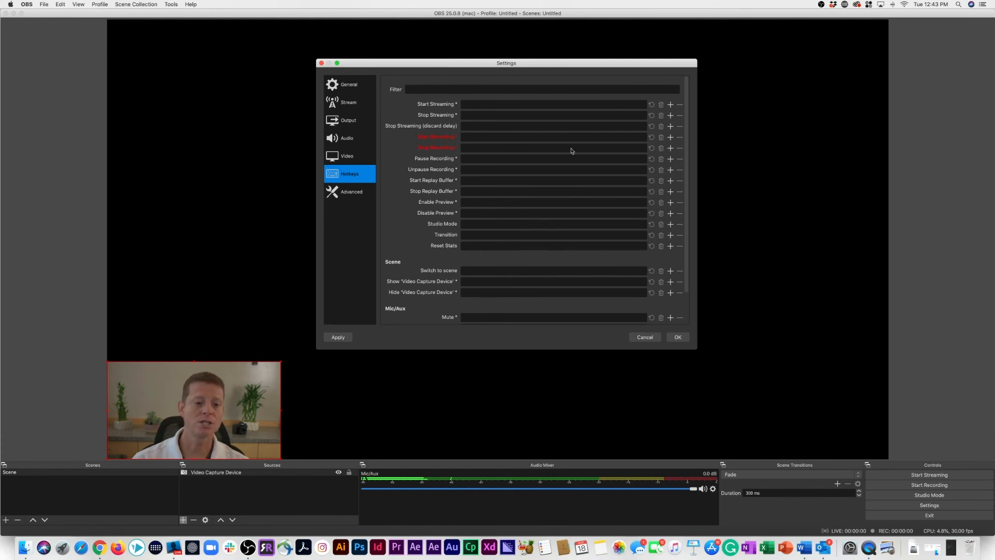
left_click(390, 216)
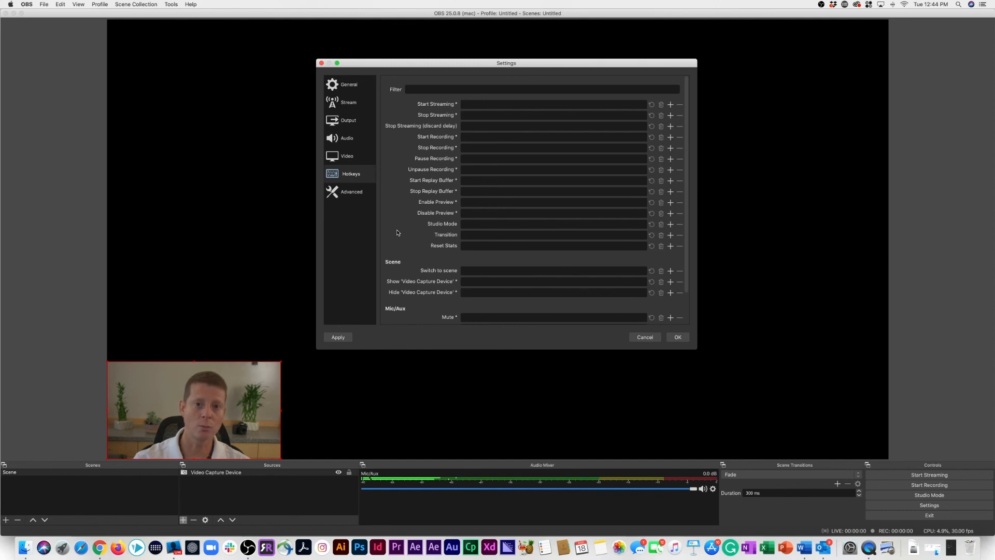
Review the advanced settings without changing them, and apply and save all the settings
left_click(352, 194)
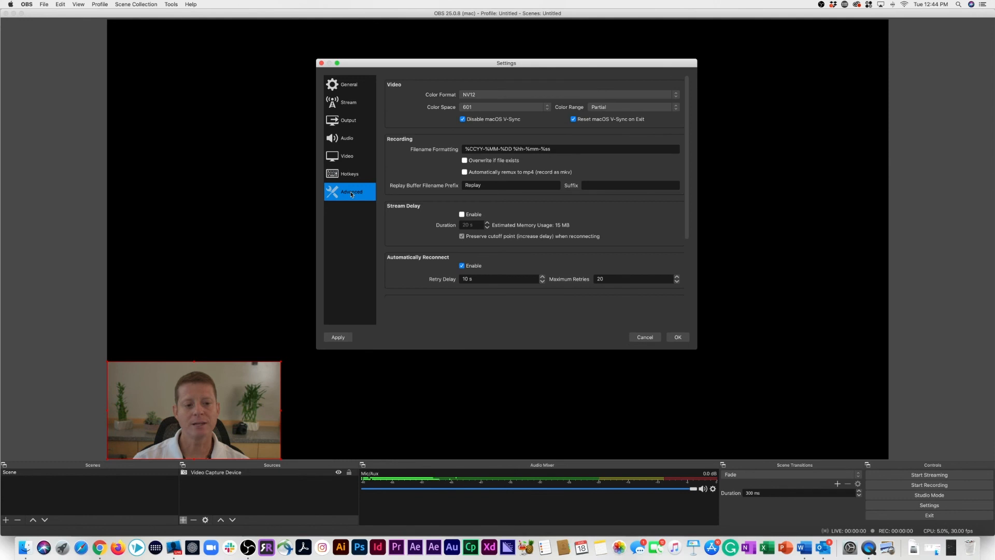
scroll(646, 217, "down", 1)
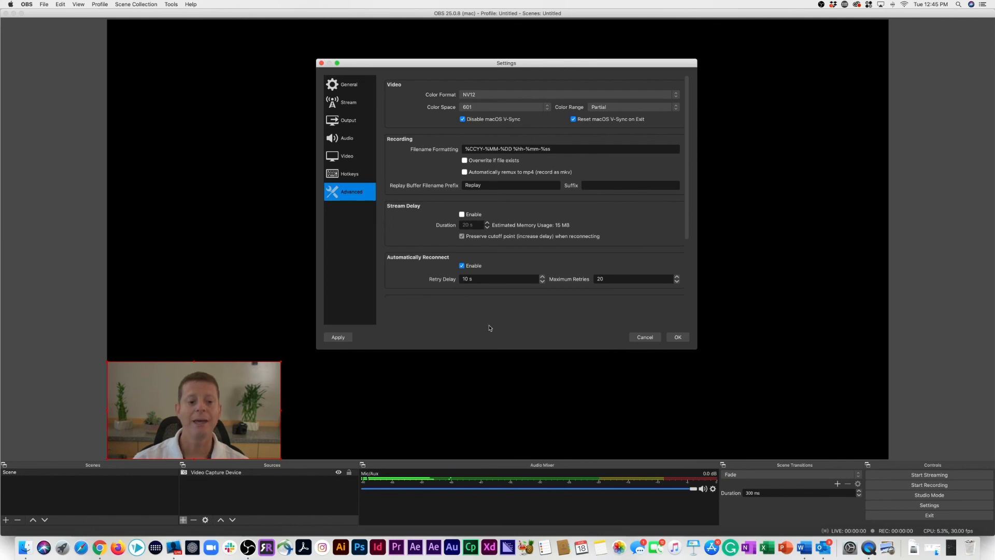
left_click(339, 337)
left_click(677, 338)
Enlarge the camera source to nearly half the canvas width and place it slightly above the canvas centre
left_click_drag(192, 321, 510, 185)
left_click_drag(554, 212, 797, 349)
left_click_drag(685, 286, 593, 250)
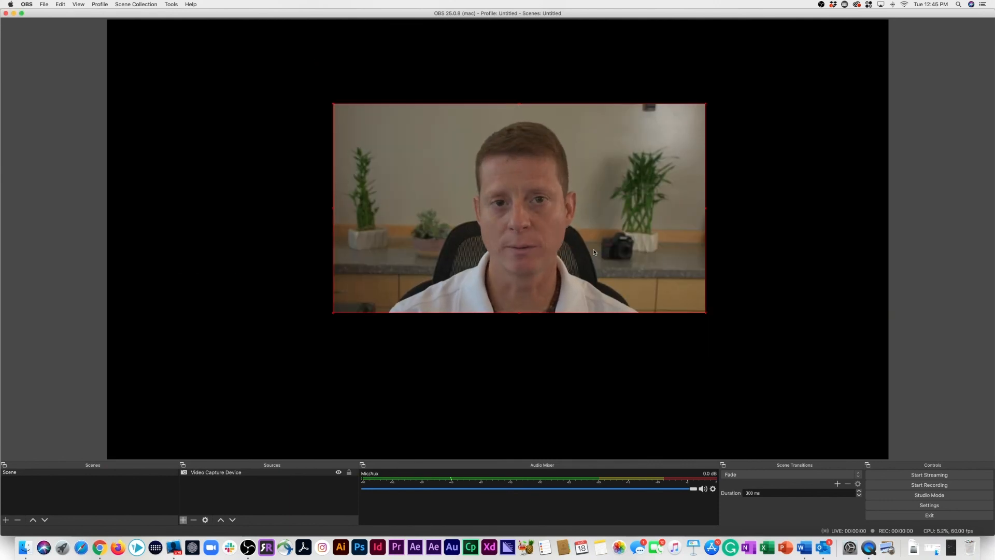